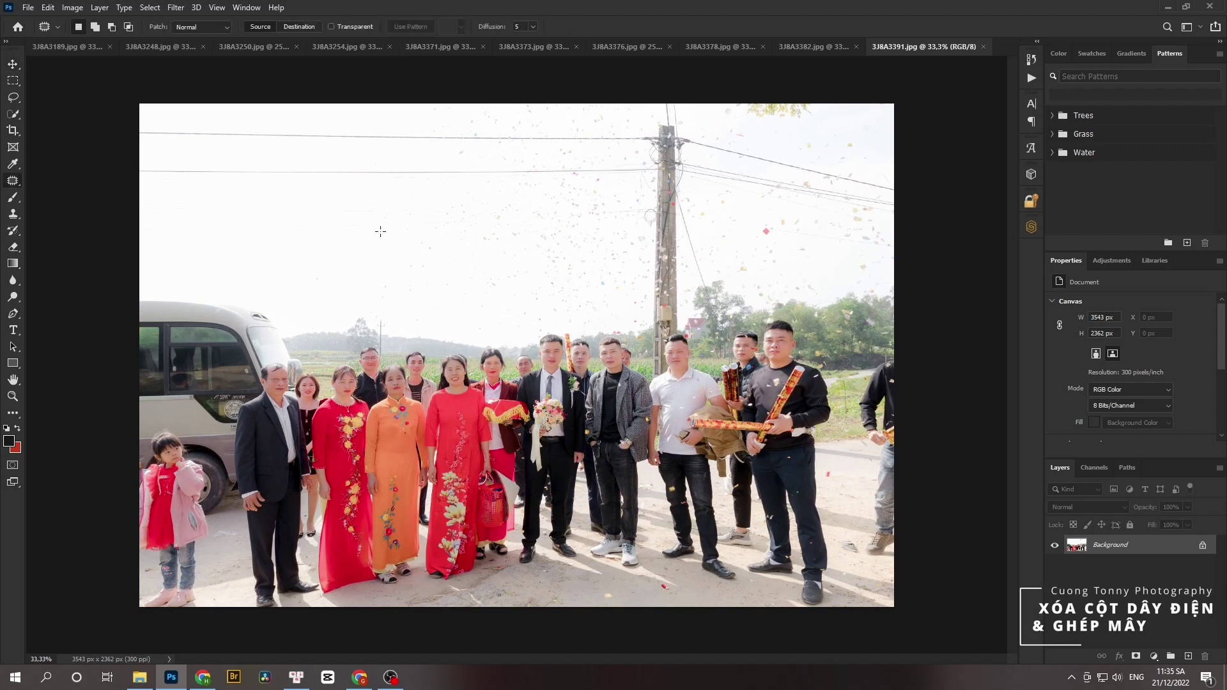
Paint out the power line across the left sky with a 127 px Spot Healing Brush.
right_click(8, 176)
left_click(51, 181)
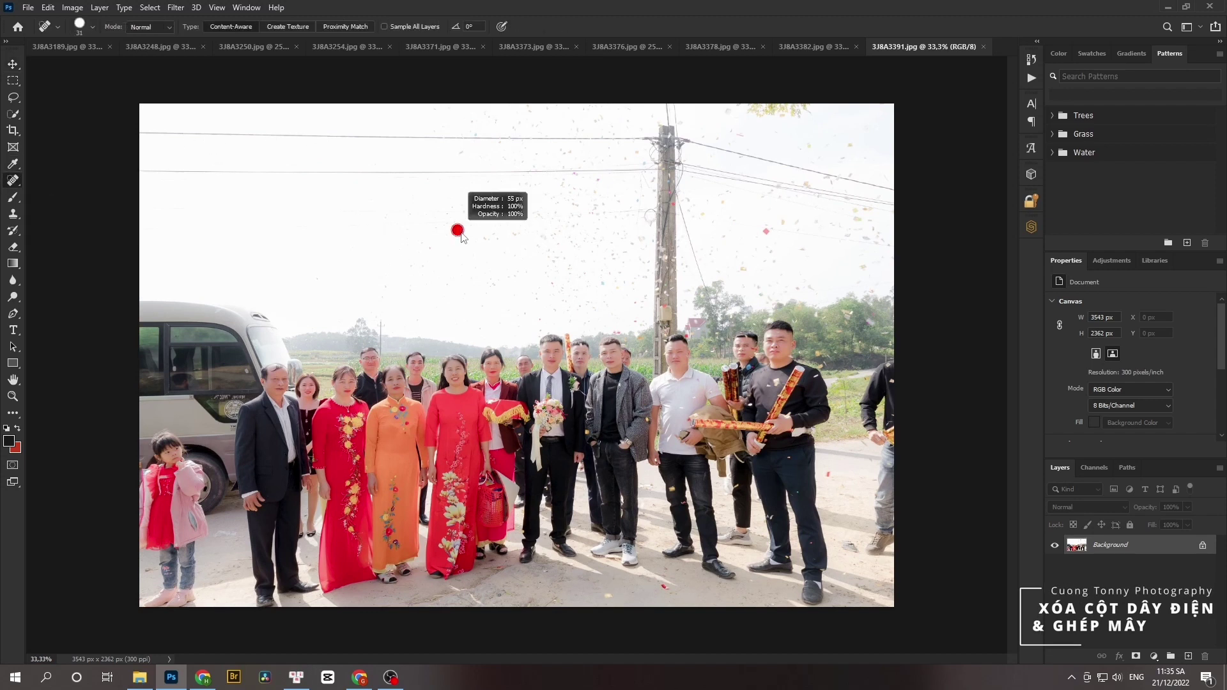
mouse_move(142, 174)
left_mouse_down()
mouse_move(646, 164)
mouse_move(665, 159)
mouse_move(633, 142)
mouse_move(137, 137)
mouse_move(644, 139)
mouse_move(665, 107)
mouse_move(682, 143)
mouse_move(895, 192)
mouse_move(892, 201)
mouse_move(687, 168)
mouse_move(663, 126)
mouse_move(668, 236)
mouse_move(697, 274)
mouse_move(653, 217)
mouse_move(657, 300)
mouse_move(662, 236)
mouse_move(671, 281)
mouse_move(659, 318)
mouse_move(676, 203)
left_mouse_up()
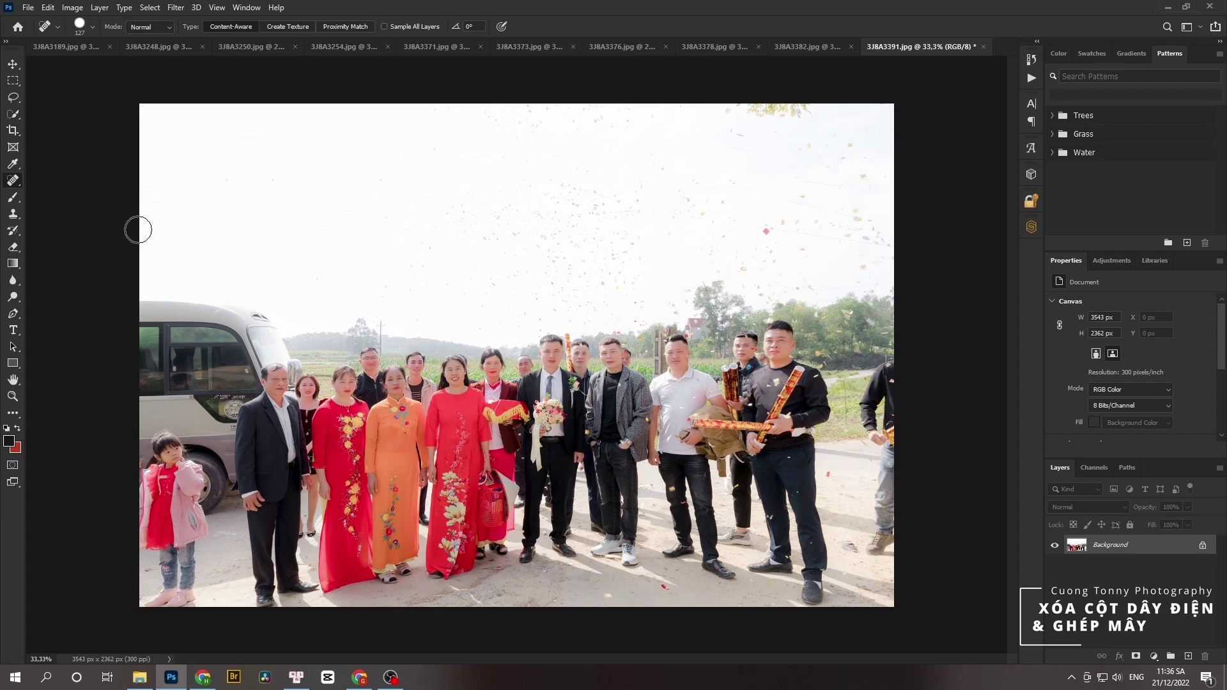
Heal the wires and pole top across the sky, plus the wire pieces in the right sky.
left_click_drag(125, 224, 645, 205)
left_click_drag(745, 228, 880, 248)
mouse_move(758, 200)
left_mouse_down()
mouse_move(798, 182)
mouse_move(849, 187)
left_mouse_up()
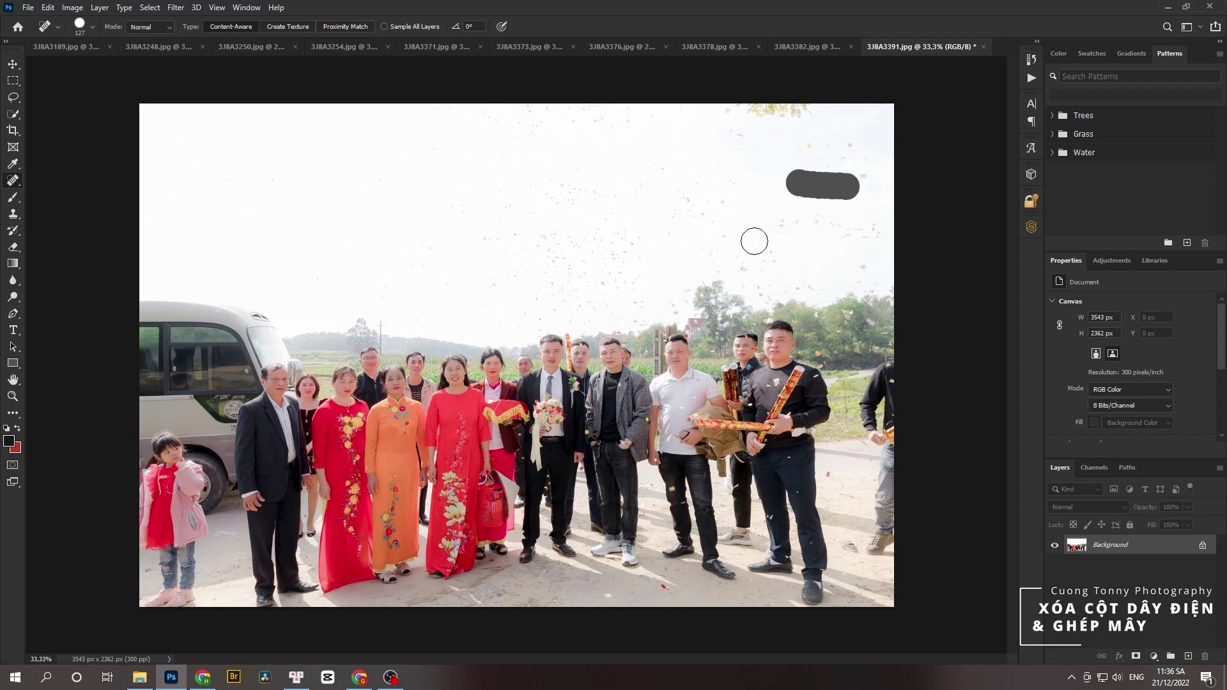
left_click_drag(761, 231, 837, 233)
left_click_drag(799, 195, 872, 196)
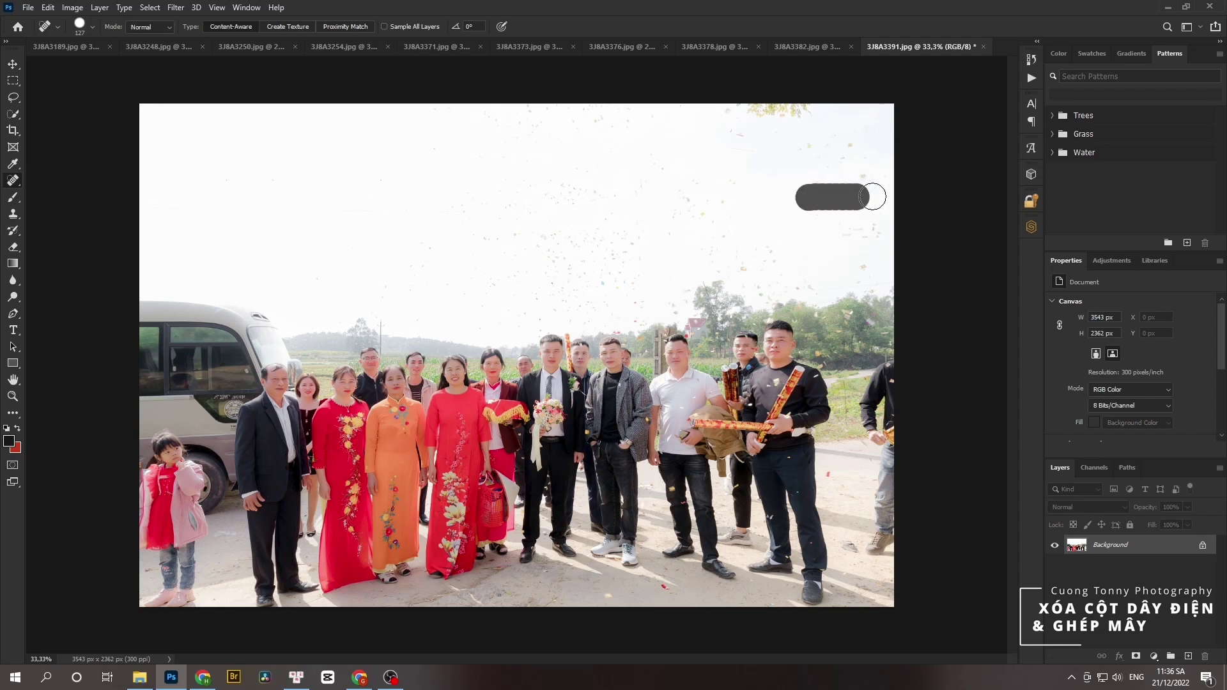
left_click_drag(735, 149, 773, 159)
left_click_drag(697, 189, 754, 193)
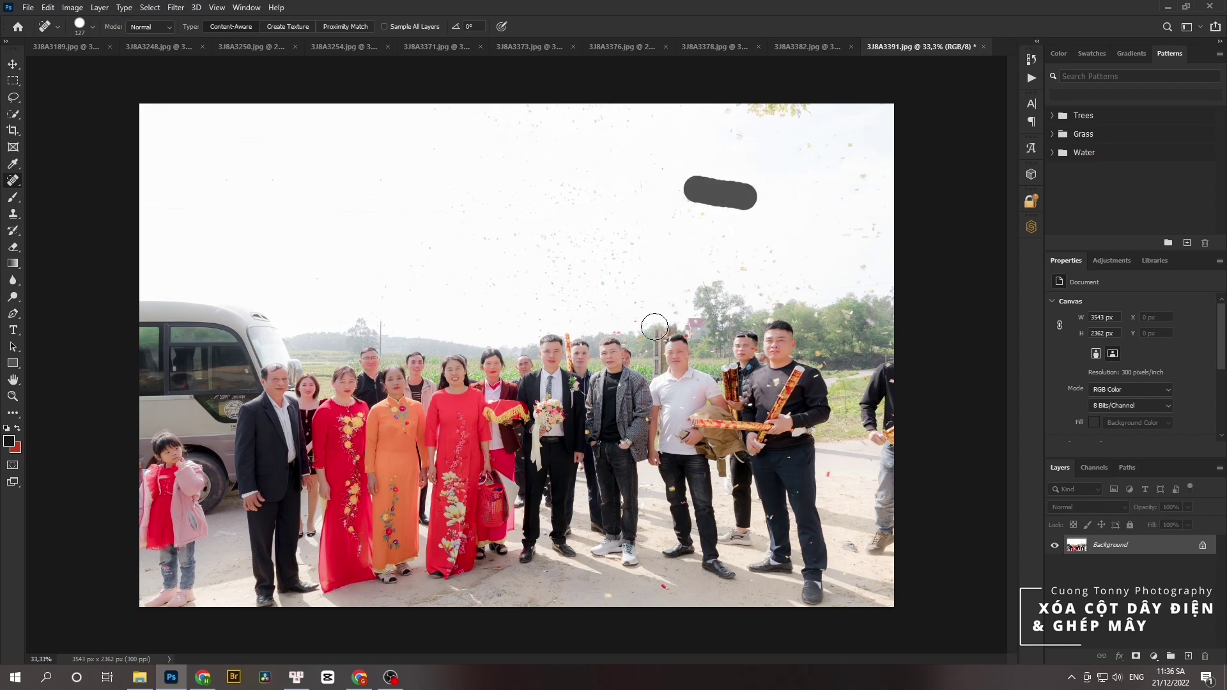
left_click_drag(633, 175, 634, 212)
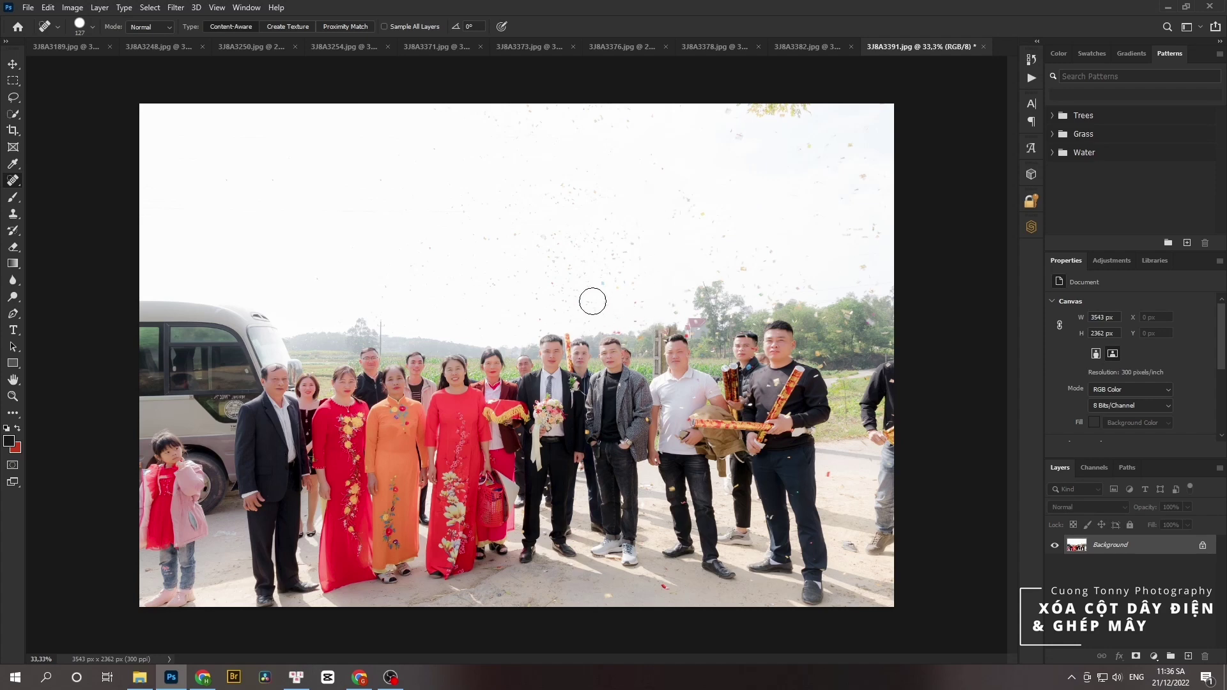
Zoom in and heal the last wire bits above the trees and along the right edge.
scroll(715, 290, "up", 2)
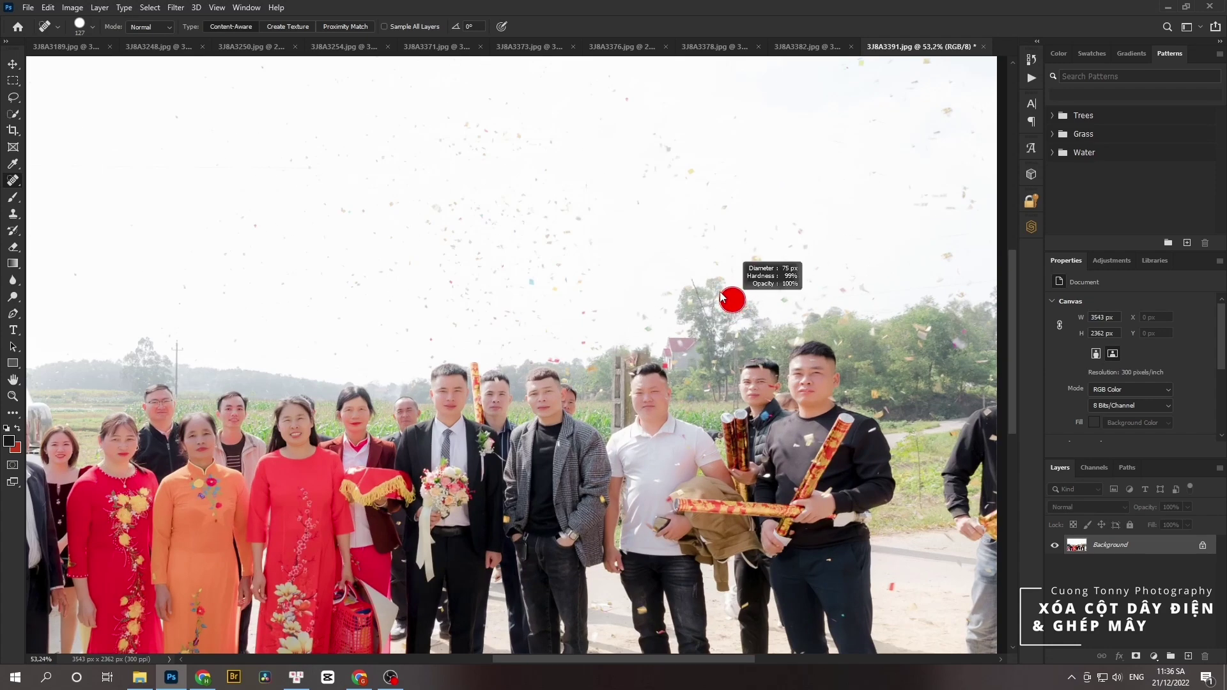
left_click_drag(702, 279, 724, 335)
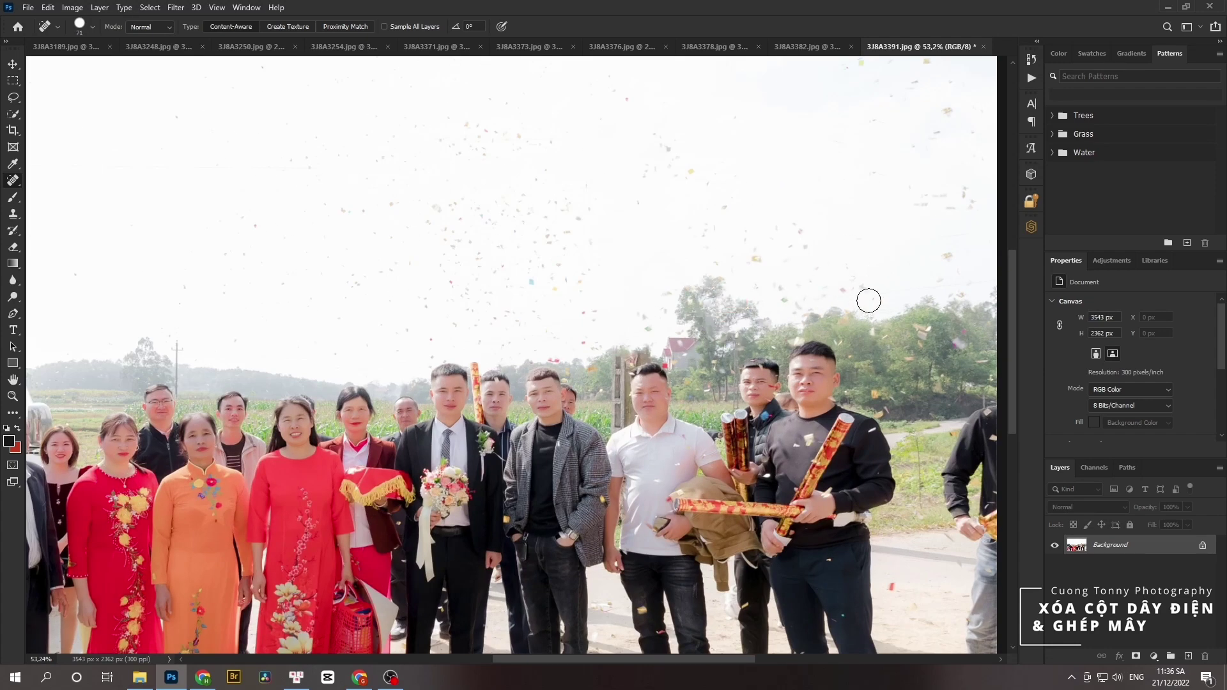
mouse_move(994, 265)
left_mouse_down()
mouse_move(874, 292)
mouse_move(895, 300)
left_mouse_up()
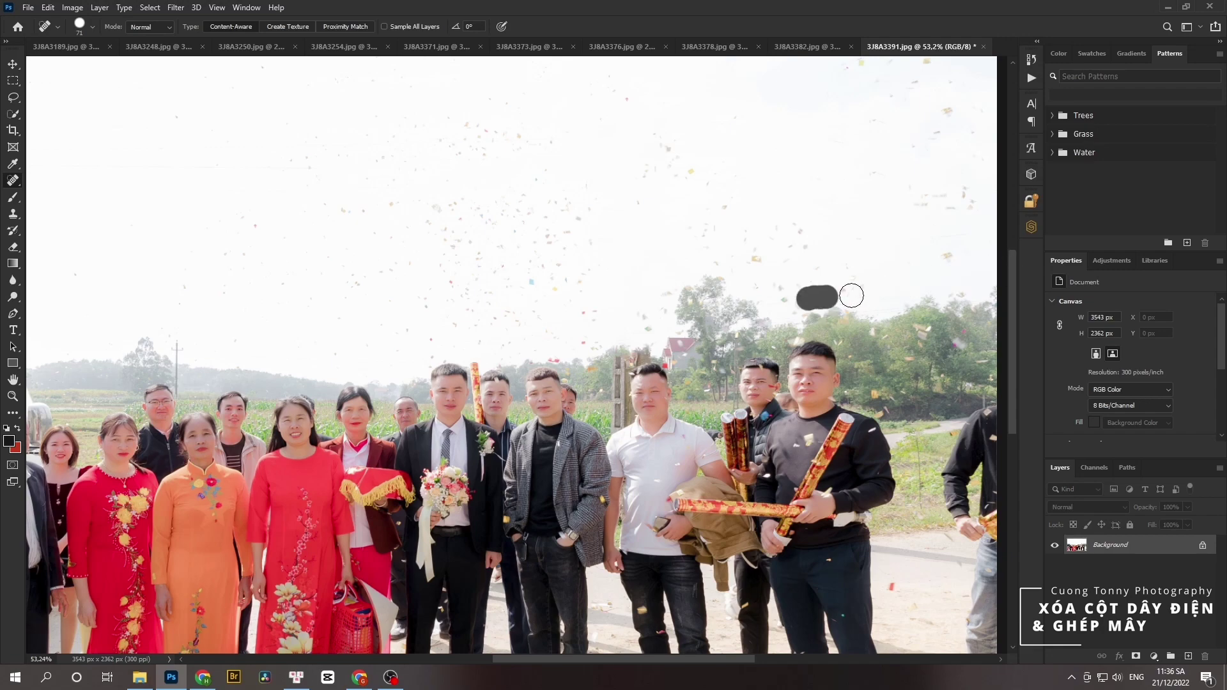
left_click_drag(963, 228, 994, 218)
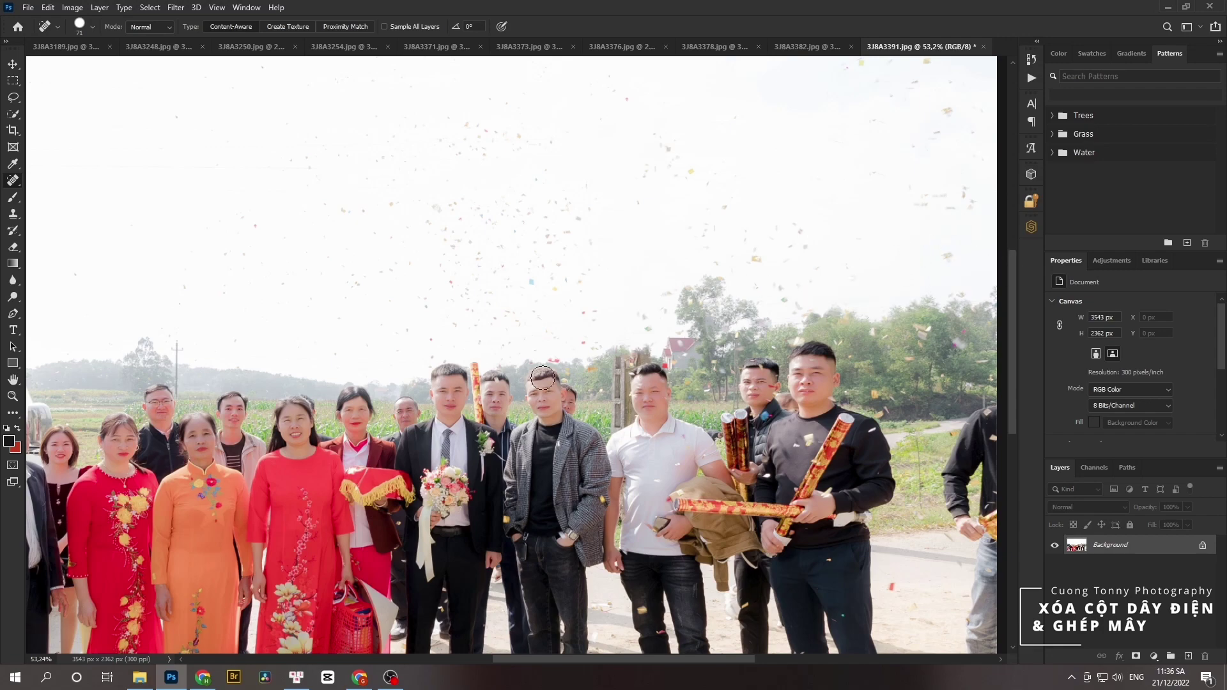
scroll(632, 377, "up", 5)
scroll(358, 374, "down", 3)
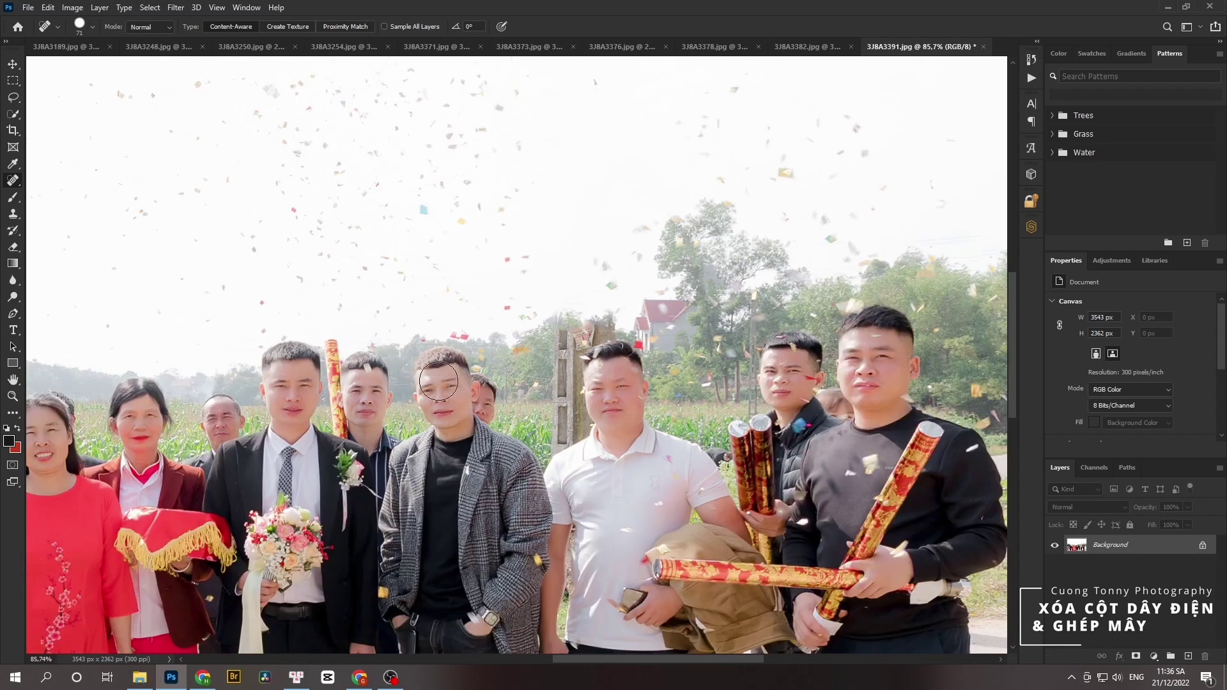
scroll(499, 353, "down", 1)
Select the standard Pen Tool and zoom in on the man beside the pole.
scroll(605, 334, "up", 2)
key("p")
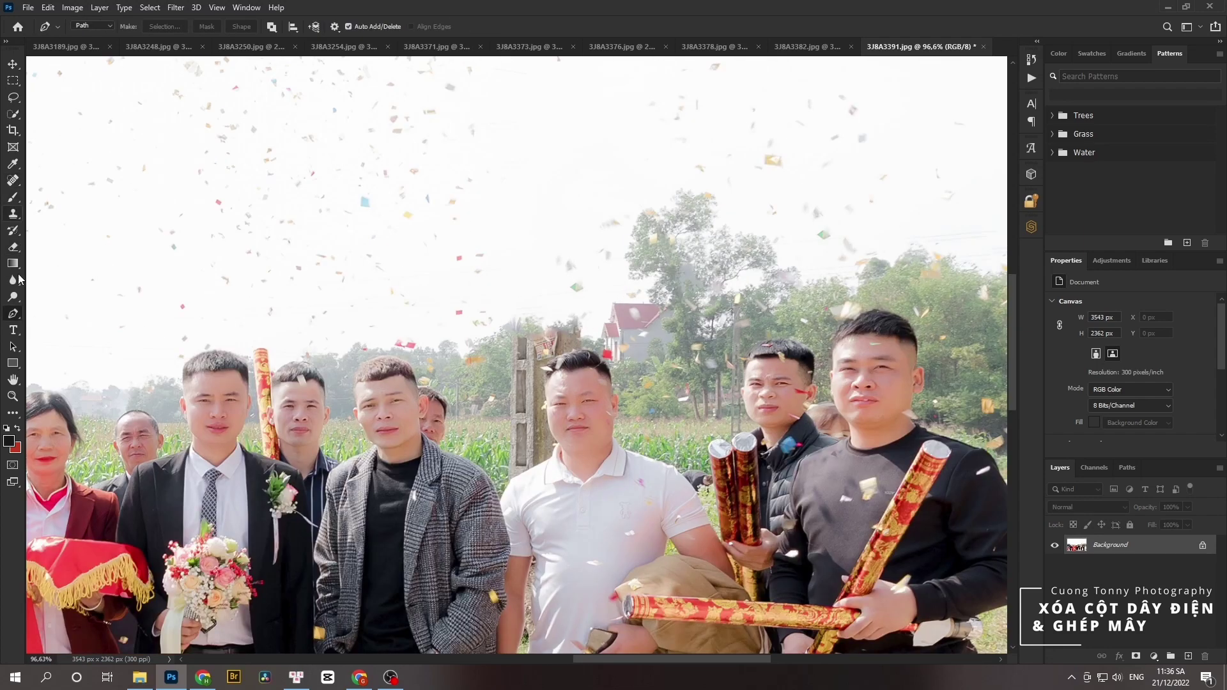
right_click(14, 314)
left_click(71, 316)
scroll(549, 445, "up", 3)
scroll(422, 518, "up", 2)
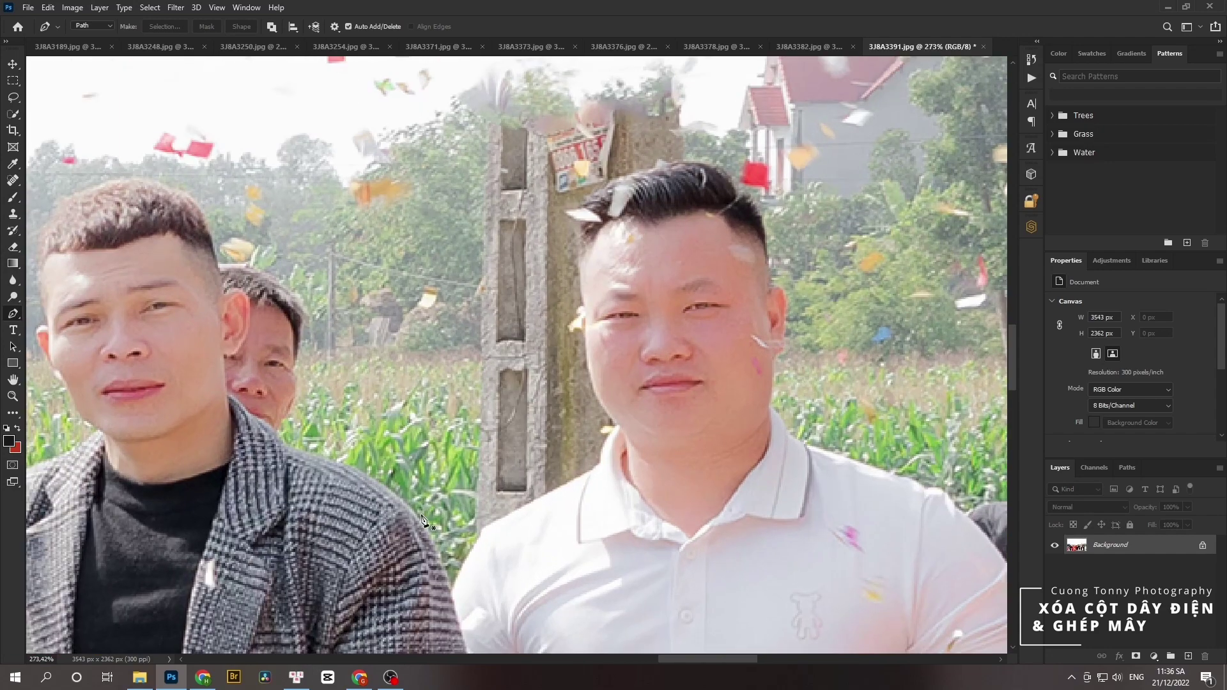
Start the path at the man's shoulder and curve it up toward his neck.
left_click(435, 473)
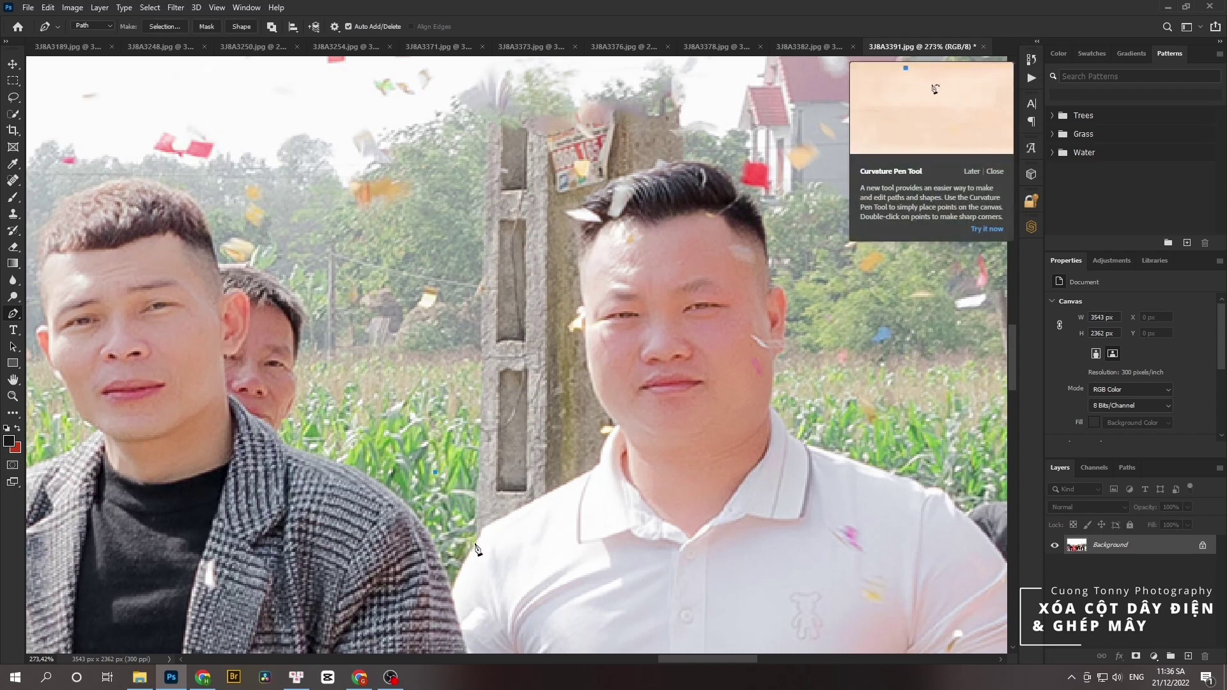
left_click(475, 544)
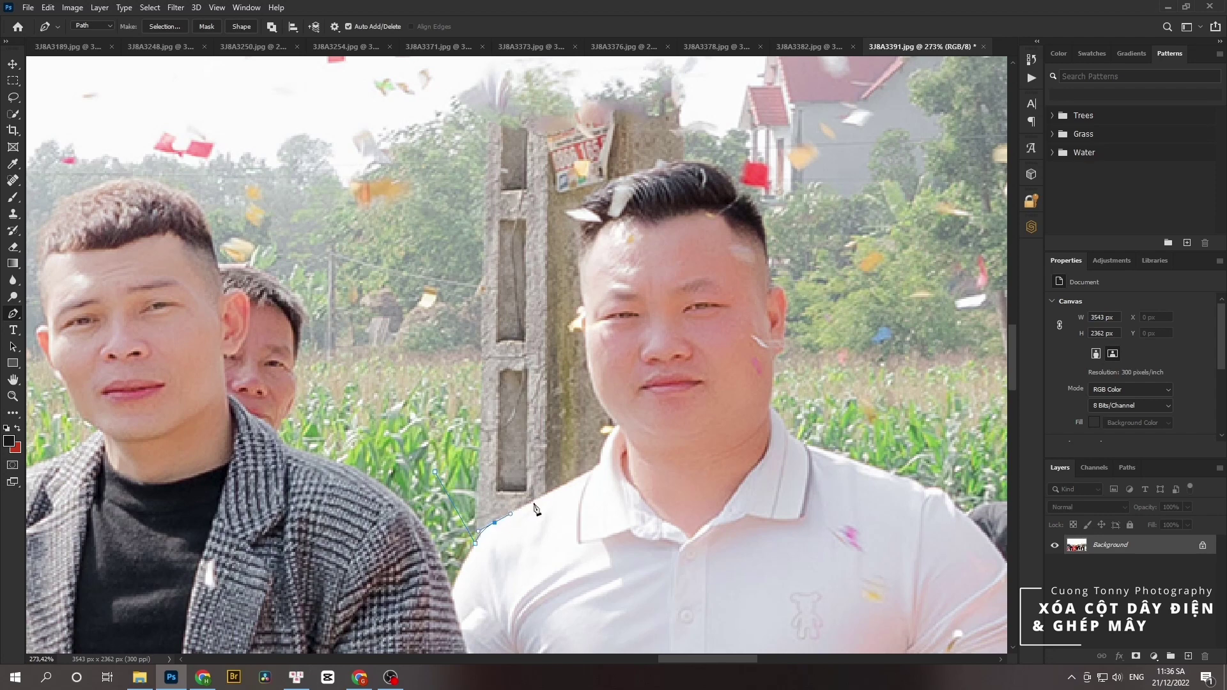
left_click_drag(577, 479, 585, 477)
scroll(619, 432, "up", 3)
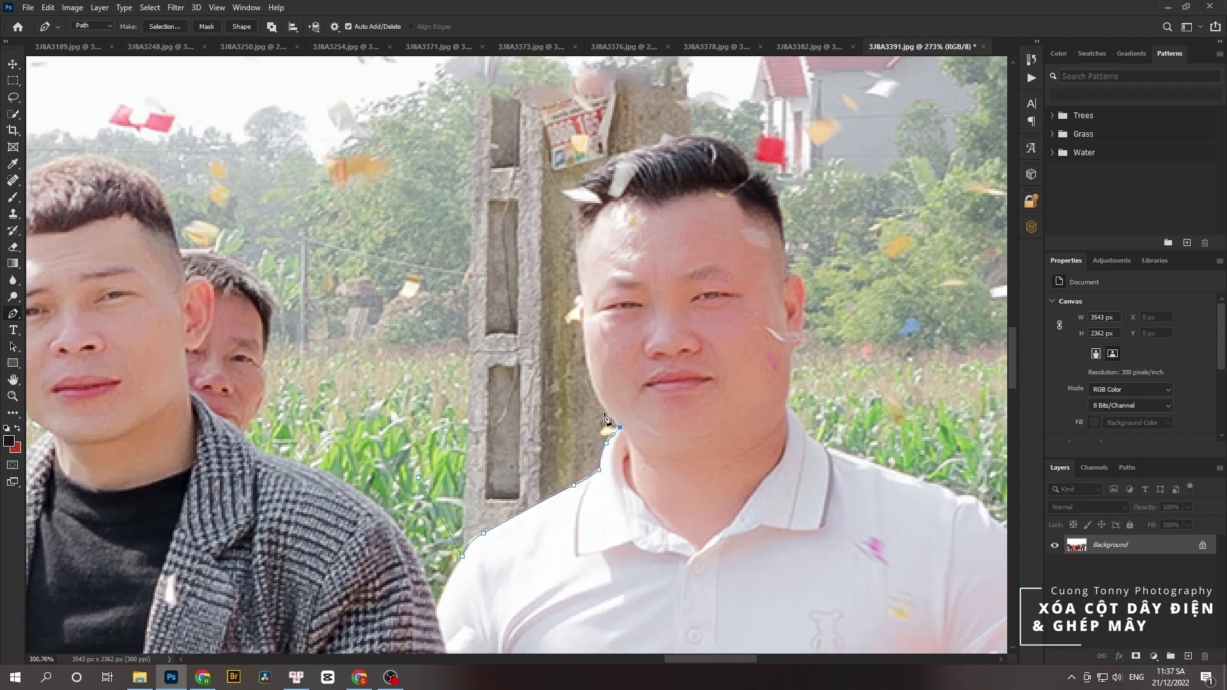
Continue the path up the edge of his face, redoing one misplaced point.
left_click_drag(583, 351, 572, 304)
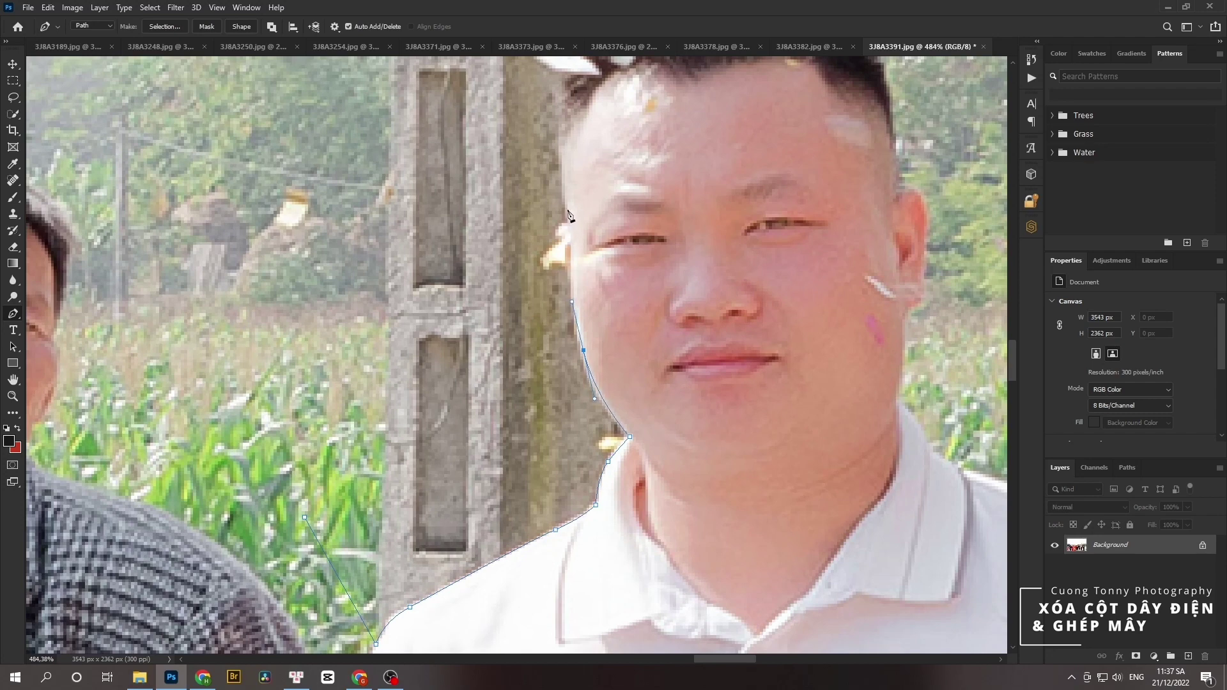
left_click_drag(561, 212, 563, 200)
key("ctrl+z")
left_click_drag(562, 186, 560, 163)
scroll(560, 161, "down", 5)
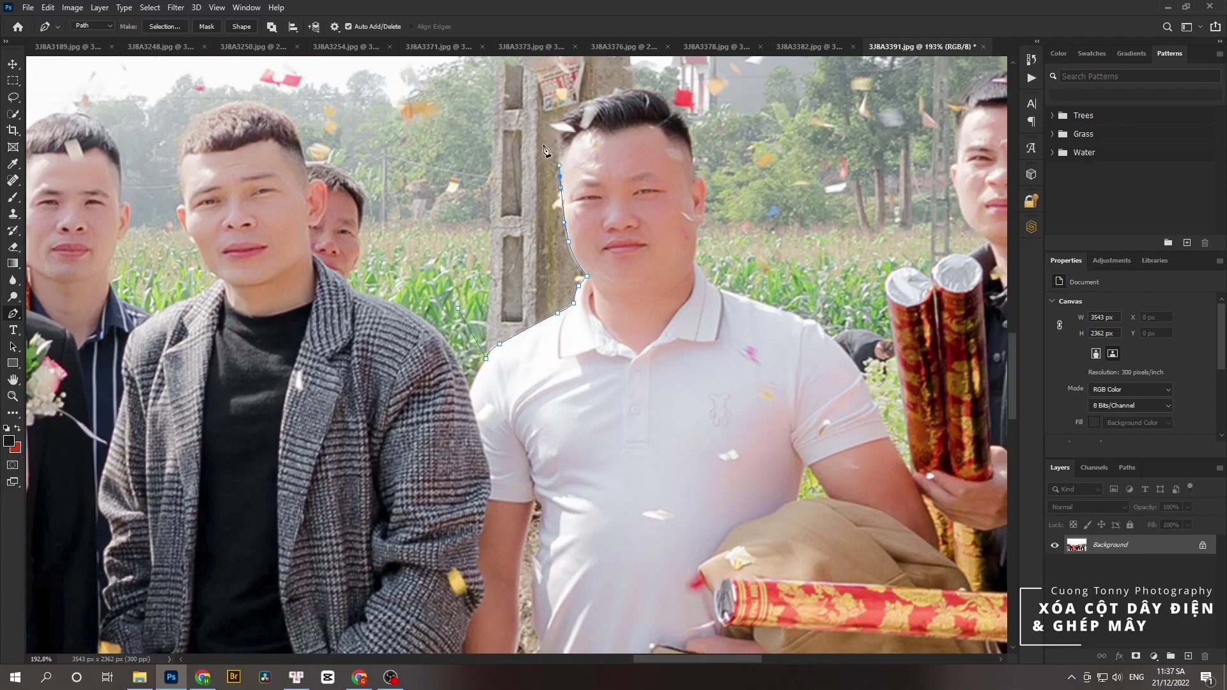
scroll(544, 150, "up", 3)
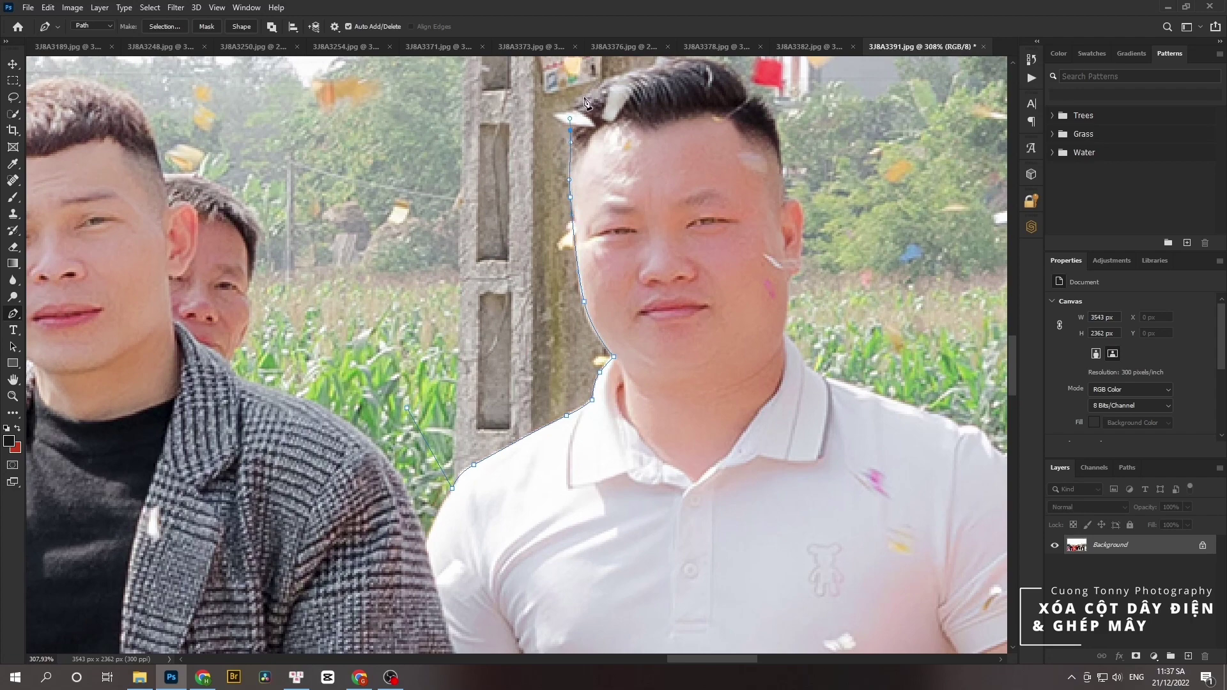
scroll(599, 96, "down", 4)
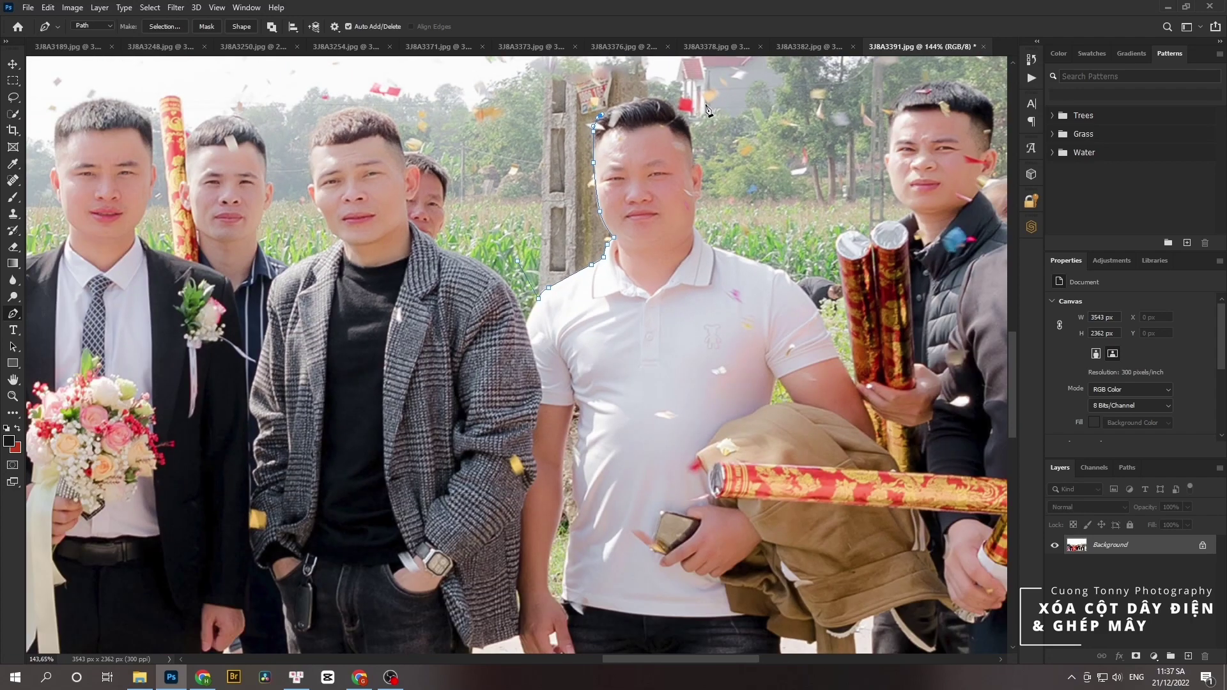
scroll(705, 103, "up", 2)
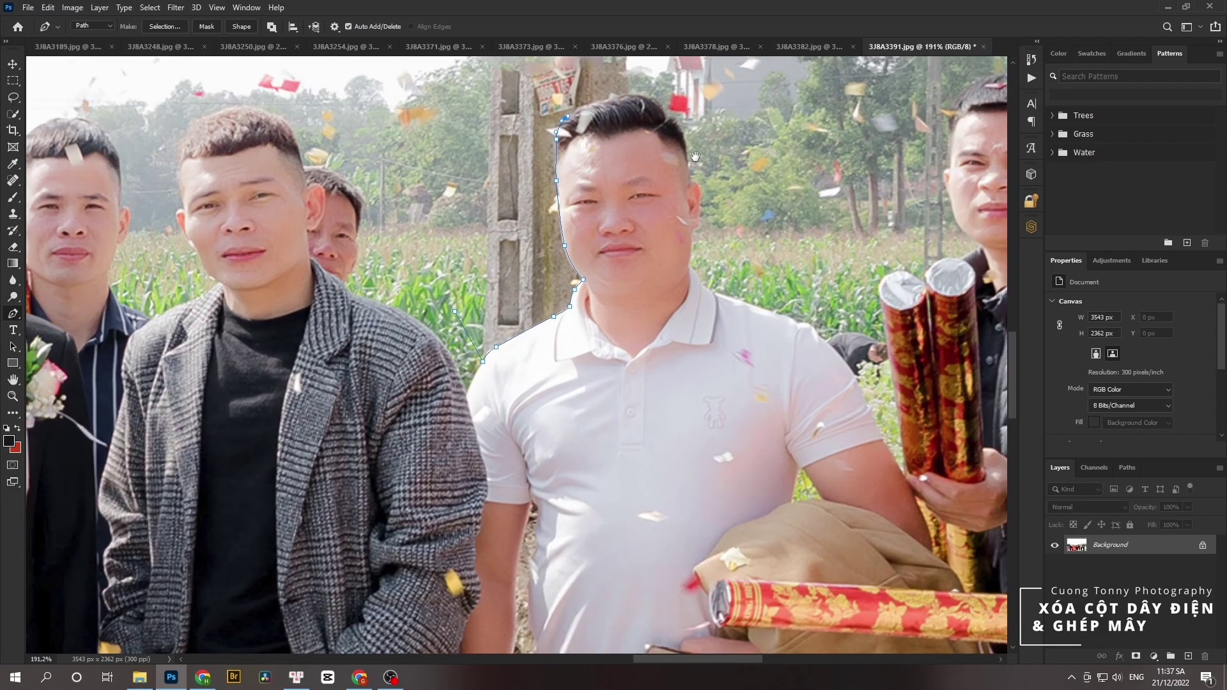
scroll(608, 134, "down", 2)
scroll(550, 211, "up", 2)
scroll(525, 284, "up", 3)
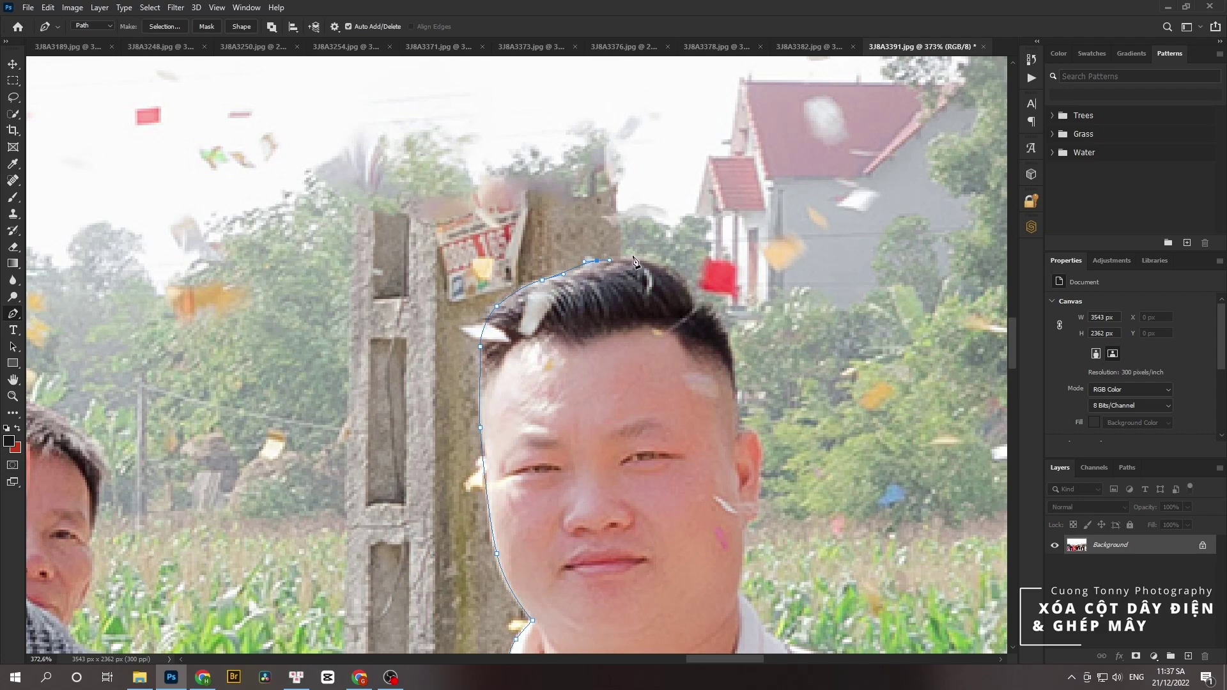
scroll(367, 243, "down", 1)
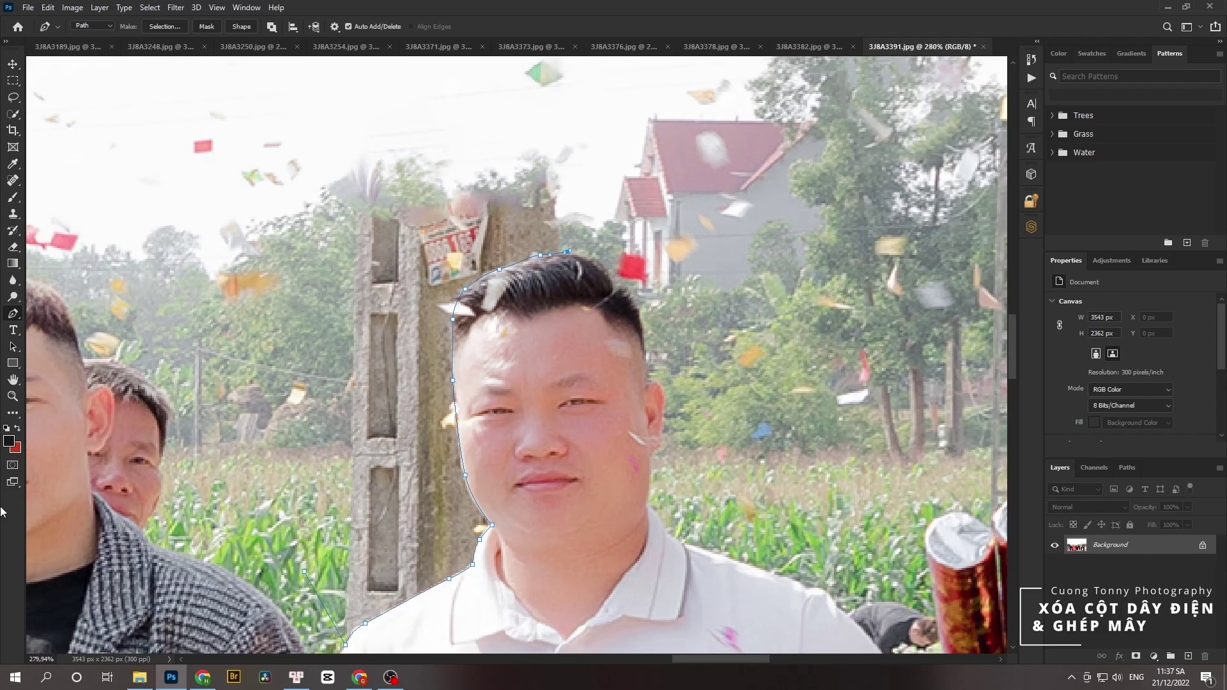
scroll(556, 171, "down", 1)
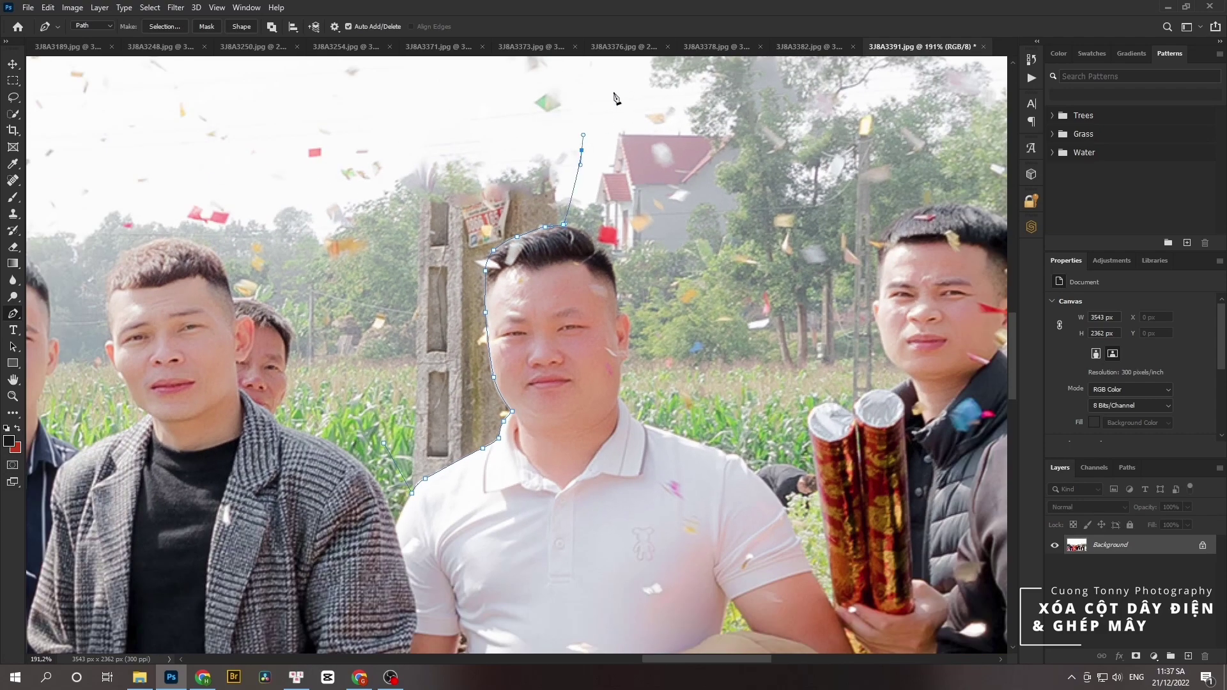
scroll(615, 98, "down", 1)
Extend the path around the pole top through the sky to close the outline.
left_click(473, 109)
left_click(416, 137)
left_click(411, 171)
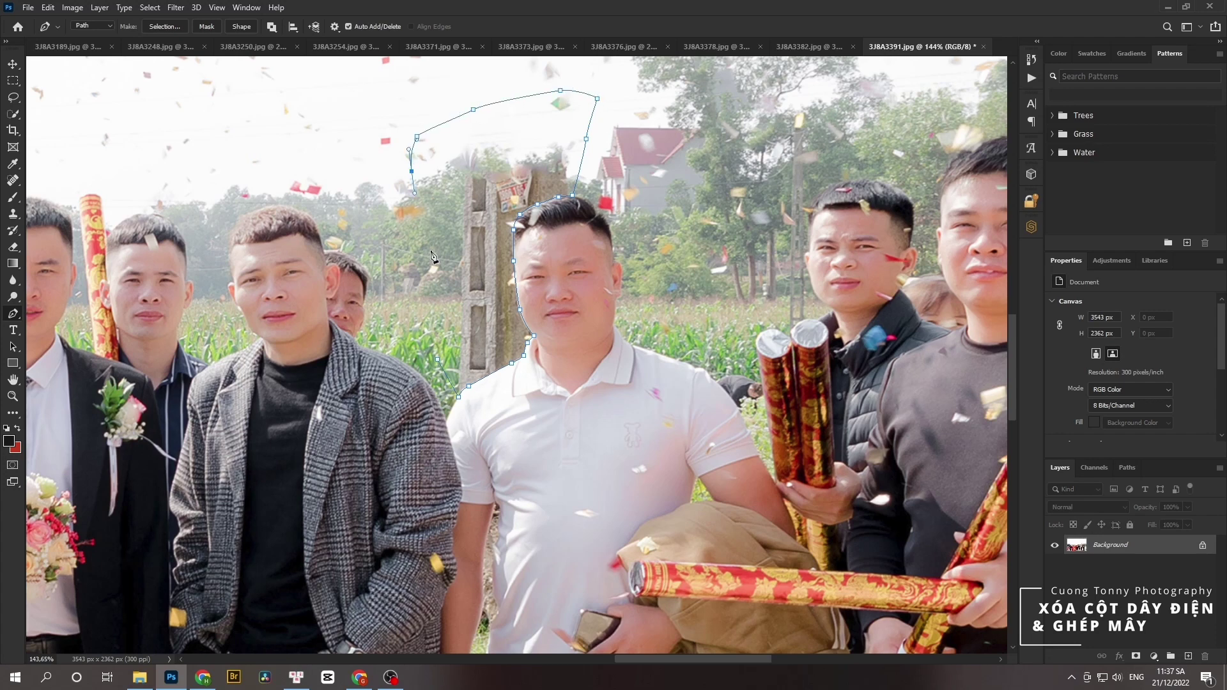
left_click(430, 249)
left_click(429, 301)
Load the path as a selection and feather it by 1 pixel.
key("ctrl+Return")
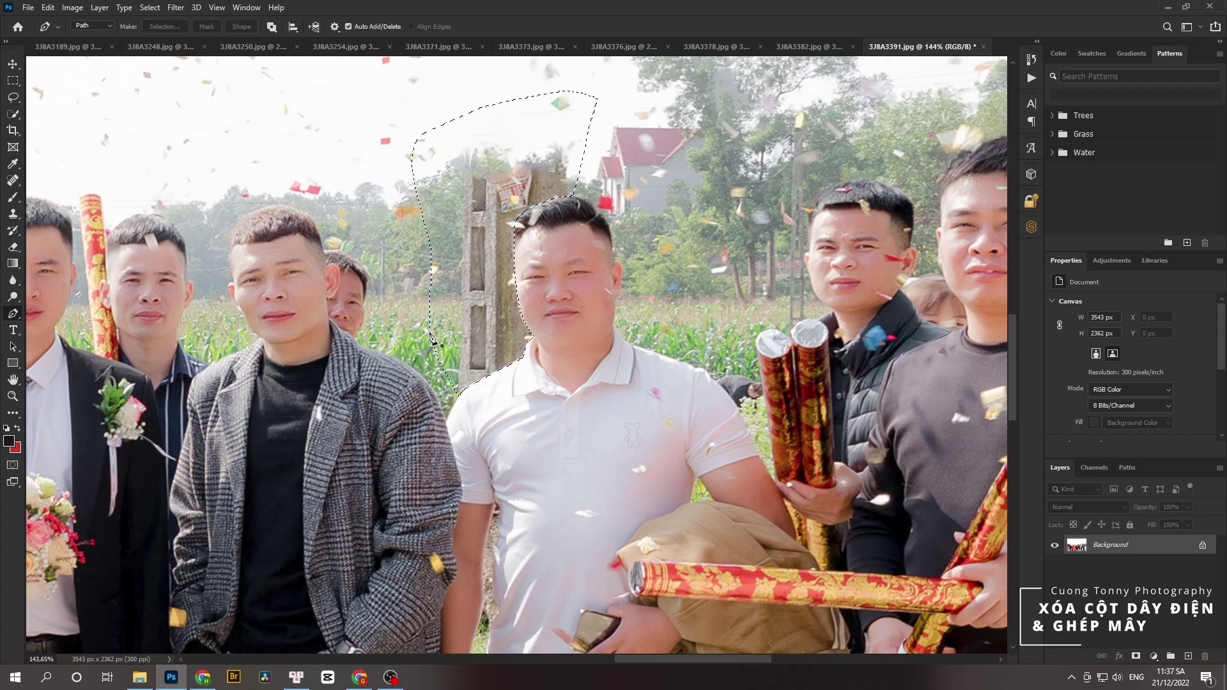
key("shift+F6")
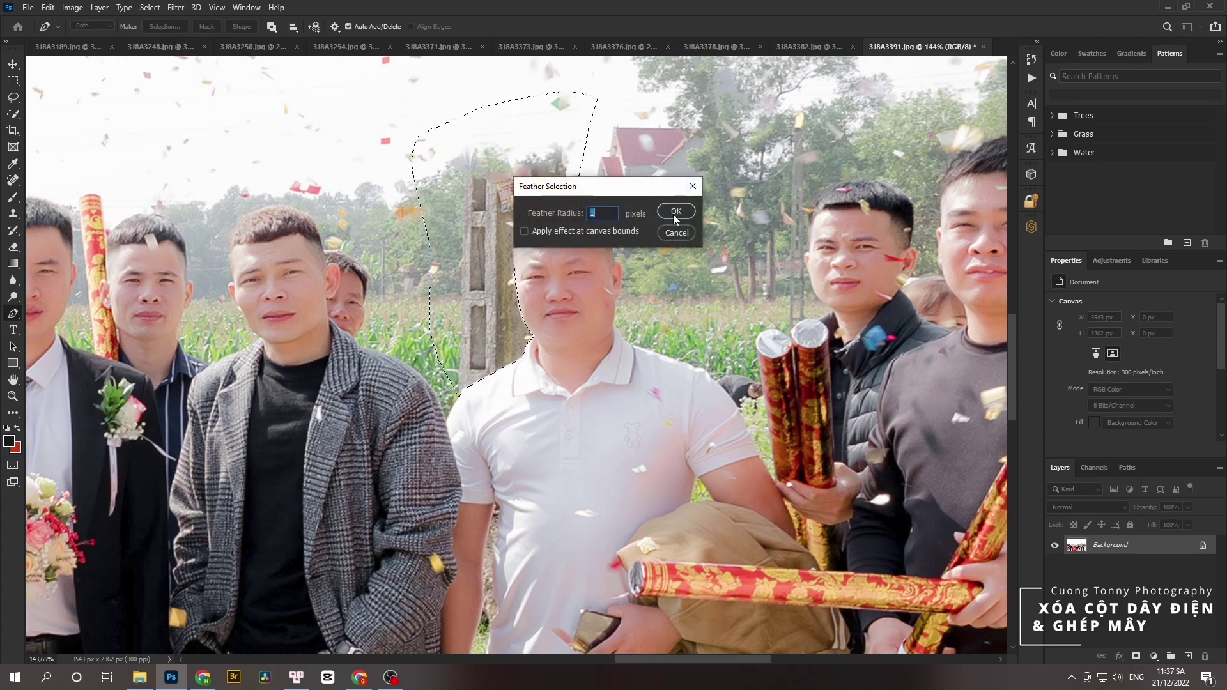
left_click(674, 216)
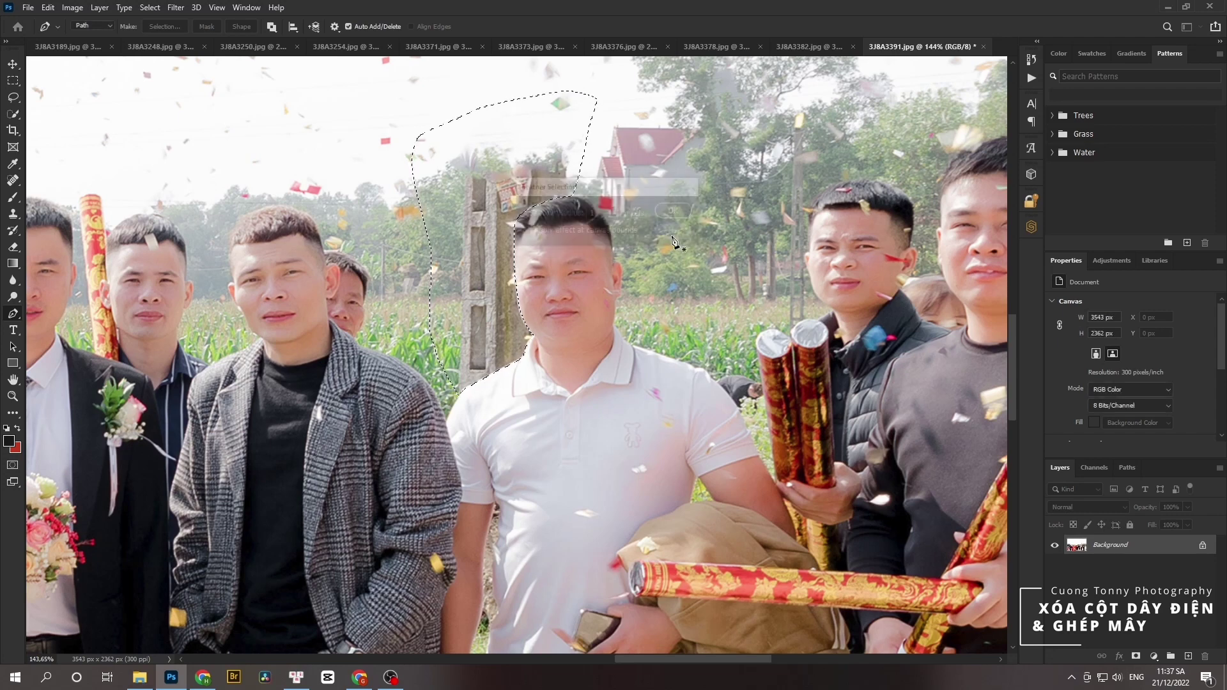
left_click(150, 7)
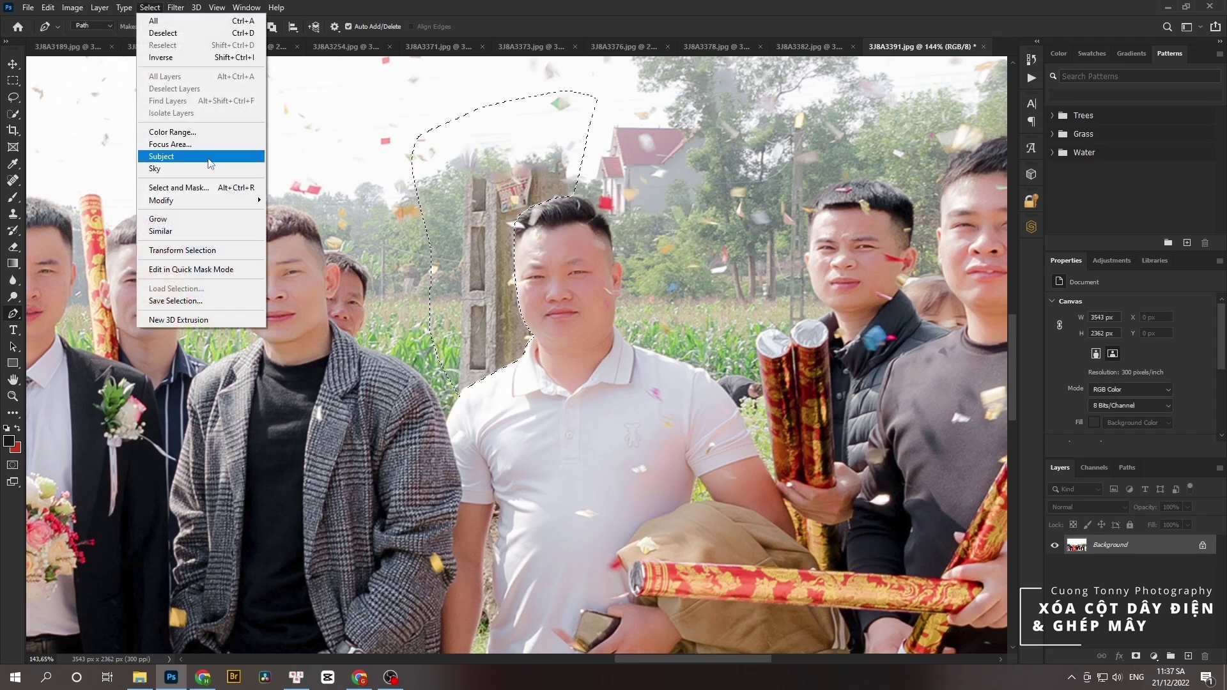
mouse_move(161, 201)
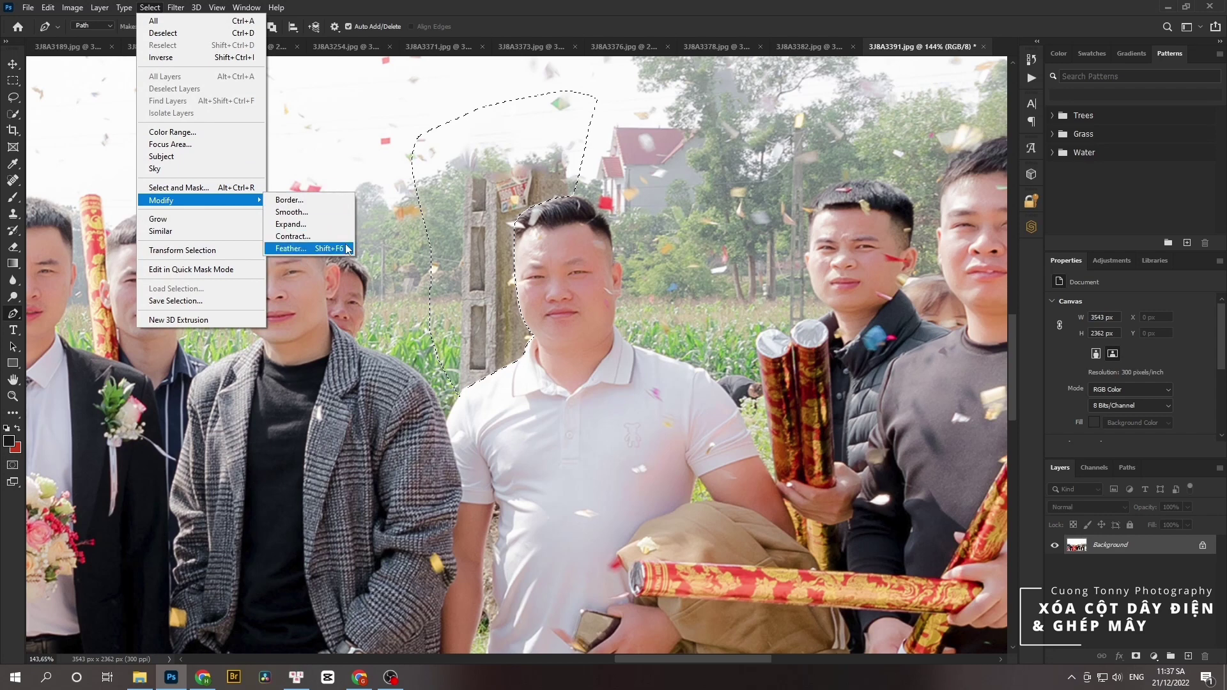
left_click(341, 248)
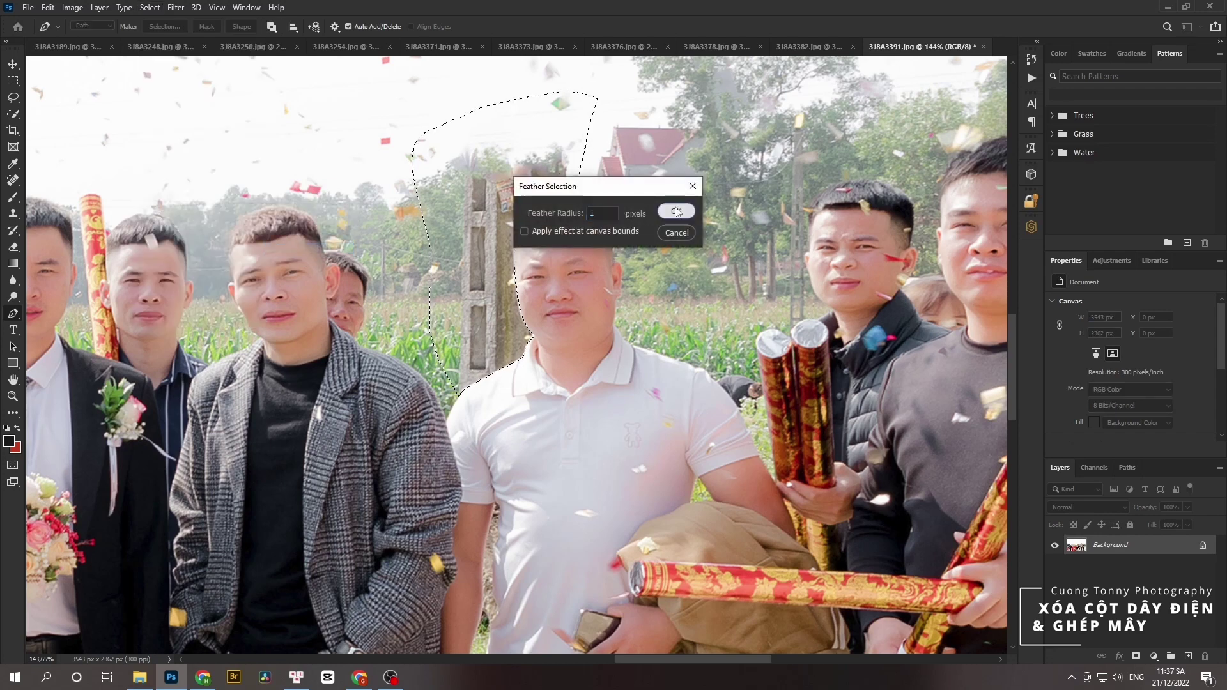
left_click(675, 212)
scroll(409, 283, "up", 1)
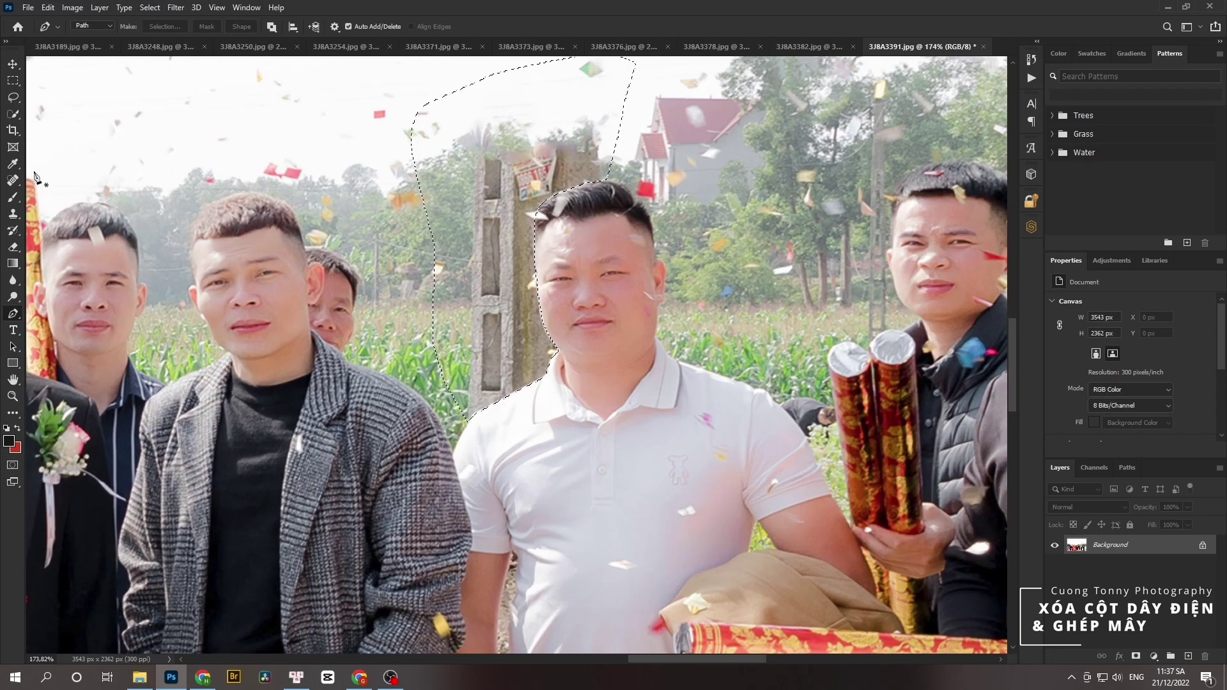
Set up the Clone Stamp at 68% opacity with a 27 px brush.
left_click(13, 215)
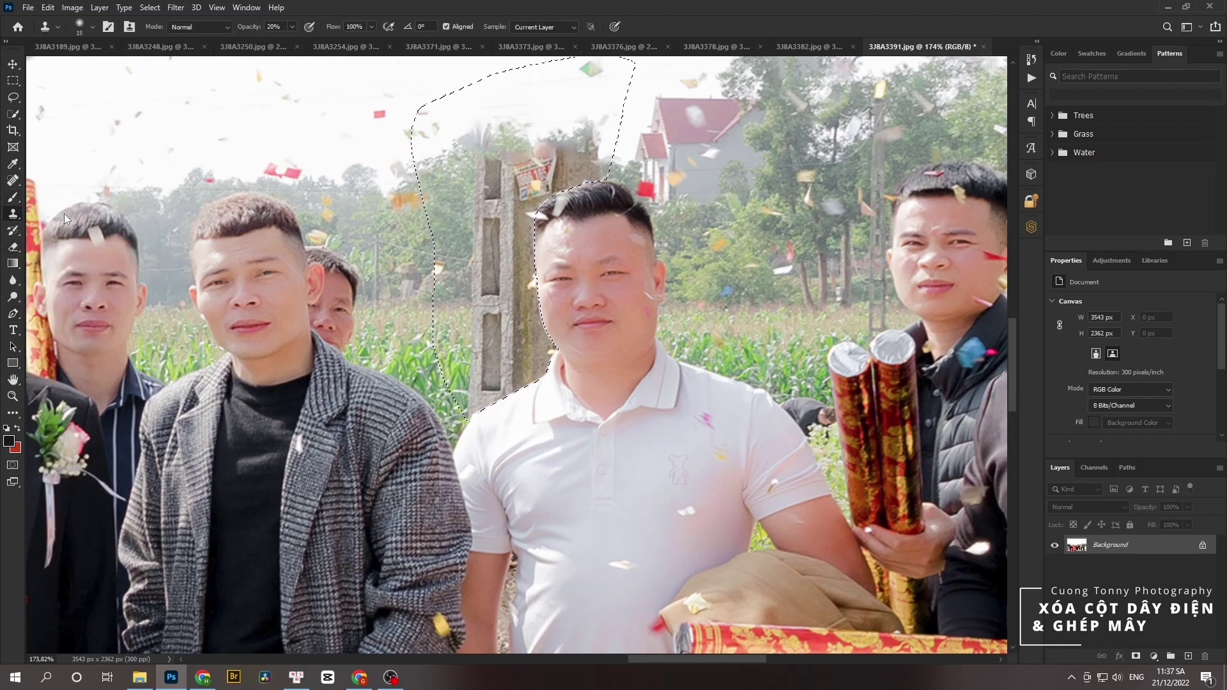
left_click_drag(290, 32, 321, 41)
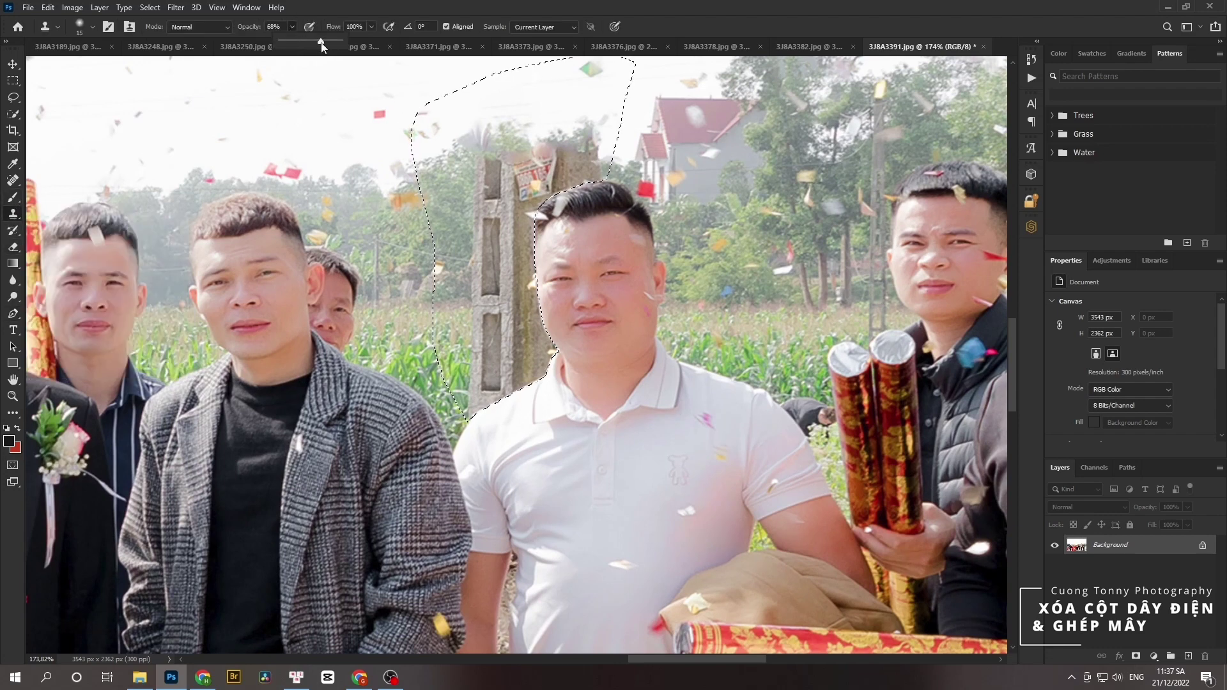
right_click(432, 232, "alt")
right_click(408, 233, "alt")
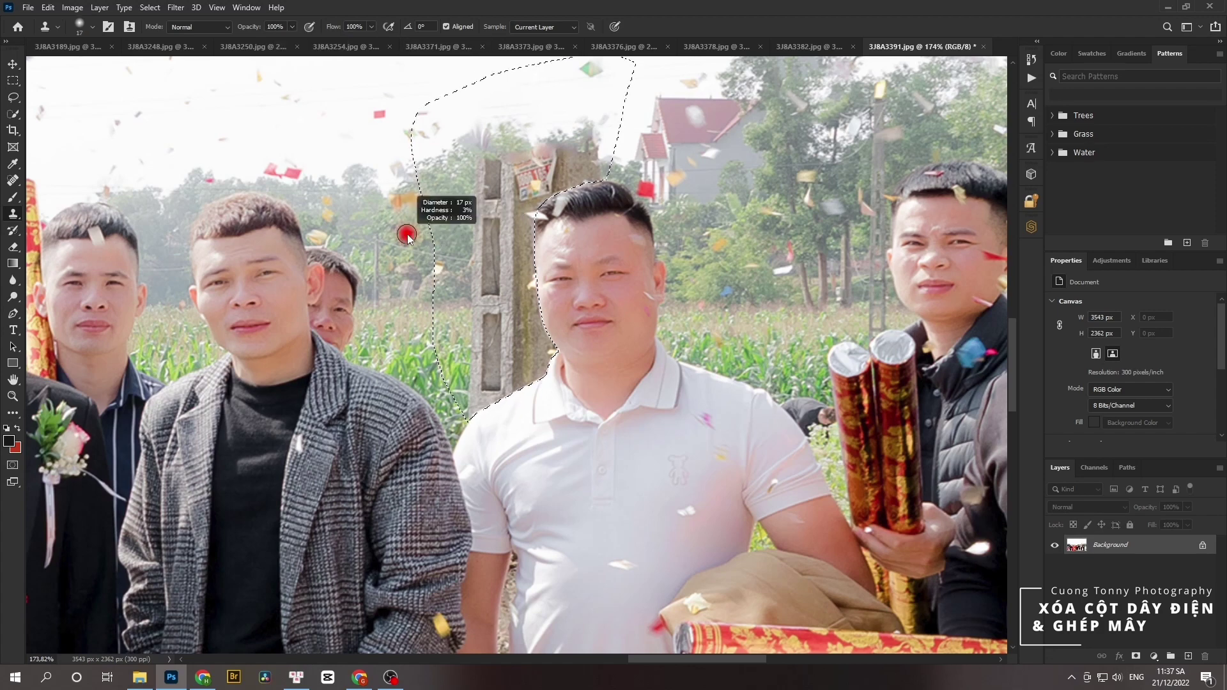
right_click(431, 310, "alt")
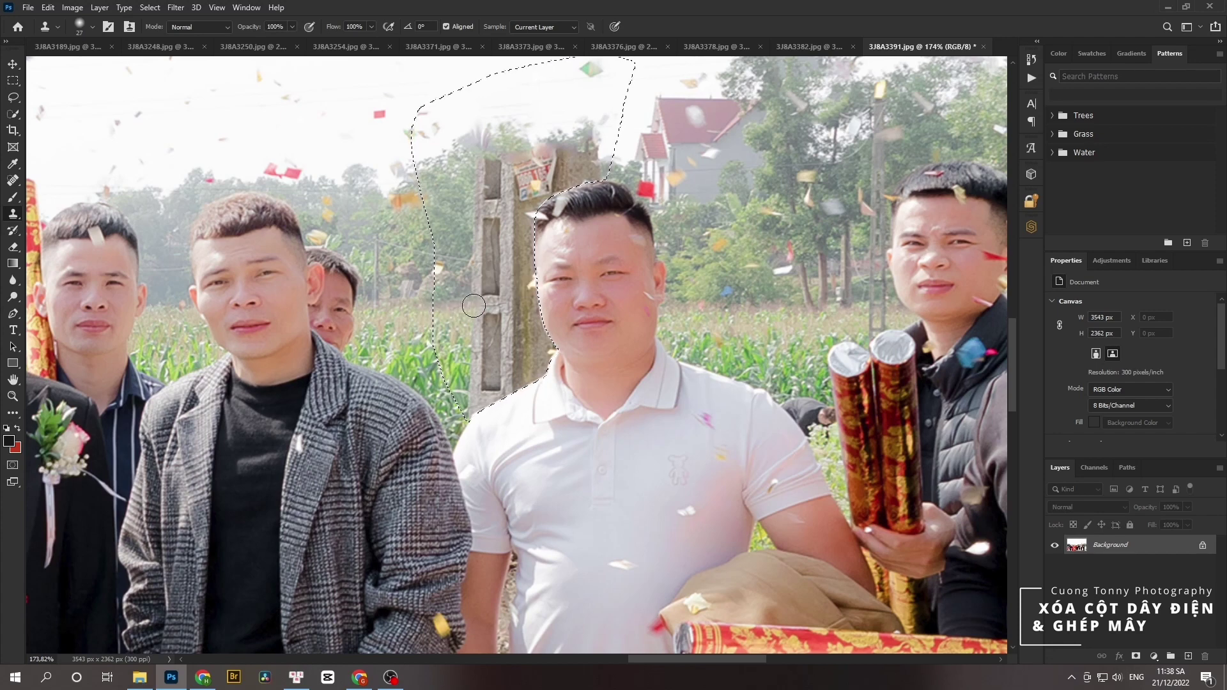
Clone corn and foliage over the pole's left side, lower section and base.
left_click_drag(477, 311, 477, 385)
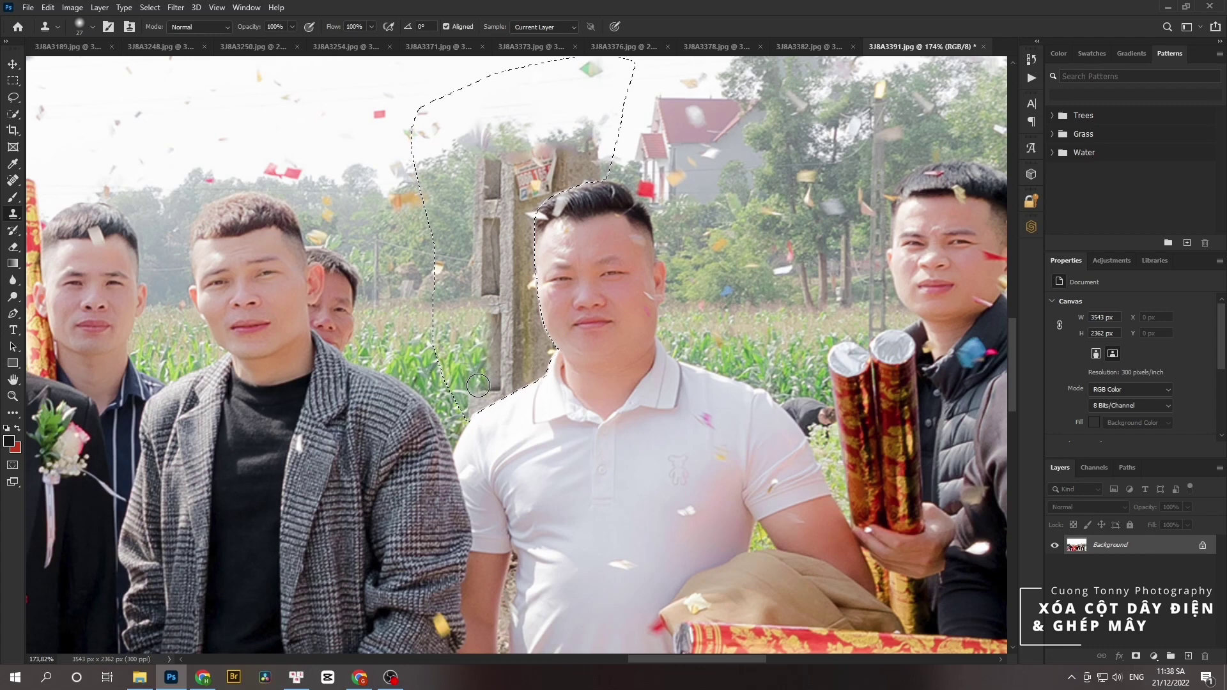
left_click_drag(472, 307, 491, 367)
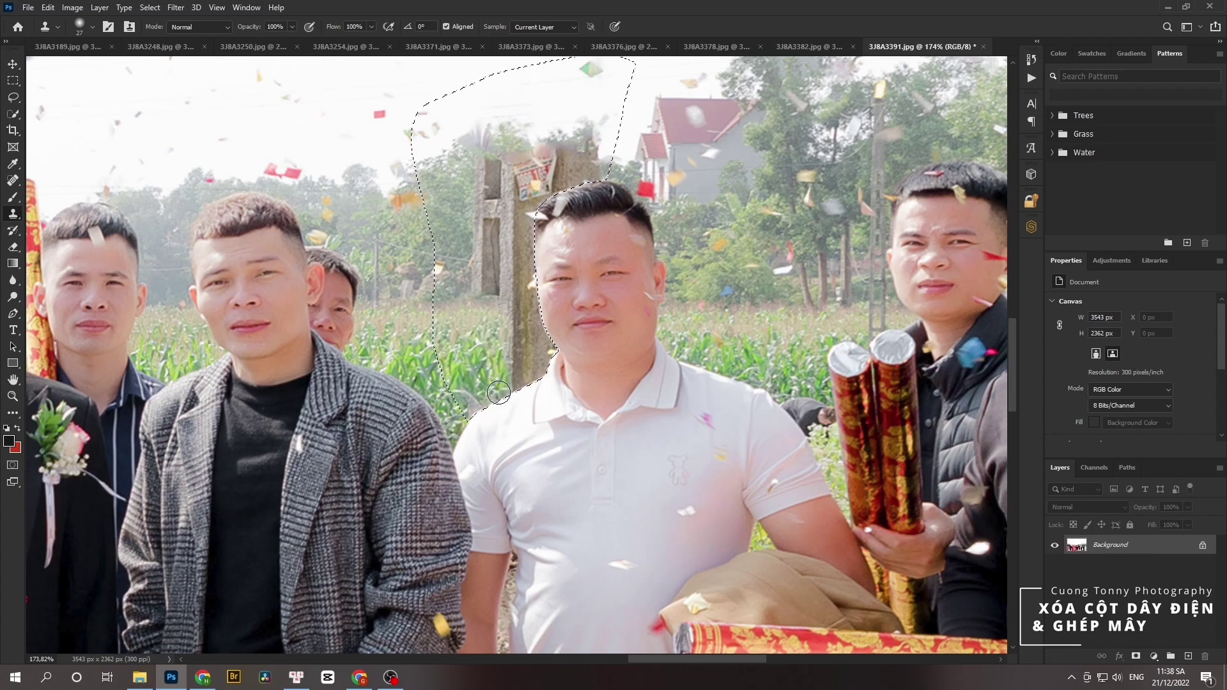
mouse_move(503, 359)
left_mouse_down()
mouse_move(527, 348)
mouse_move(540, 361)
mouse_move(549, 345)
mouse_move(495, 310)
mouse_move(542, 329)
mouse_move(537, 346)
left_mouse_up()
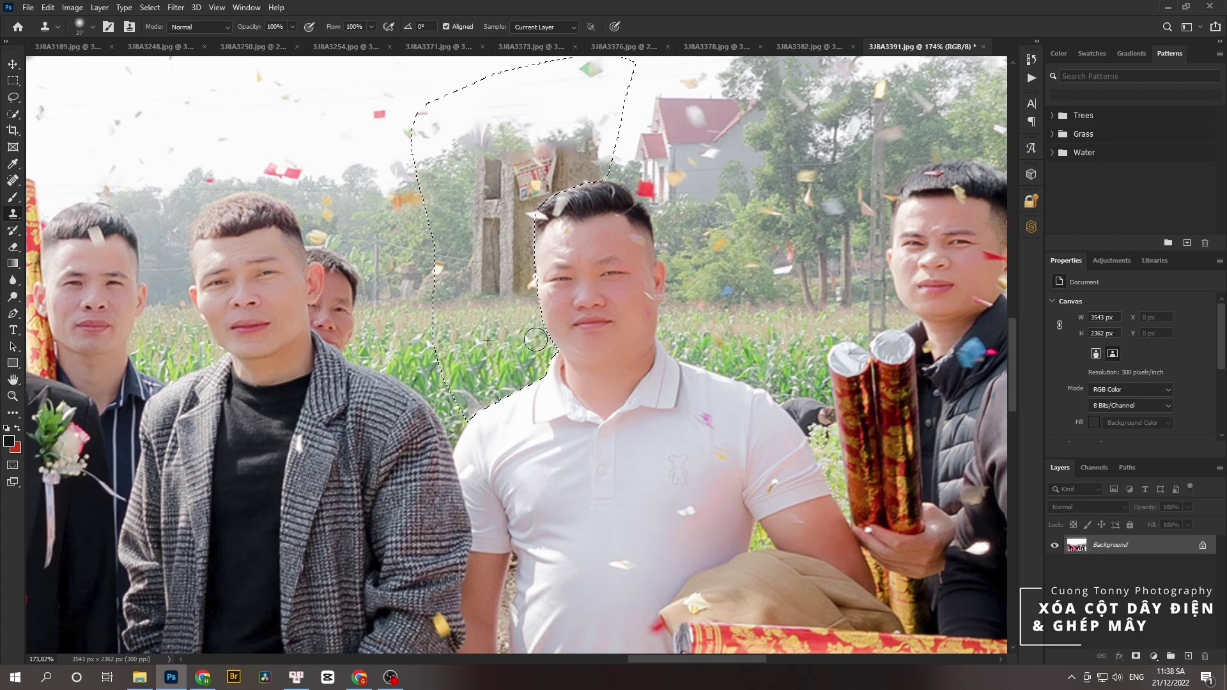
mouse_move(457, 272)
left_mouse_down()
mouse_move(476, 284)
mouse_move(491, 172)
mouse_move(474, 189)
left_mouse_up()
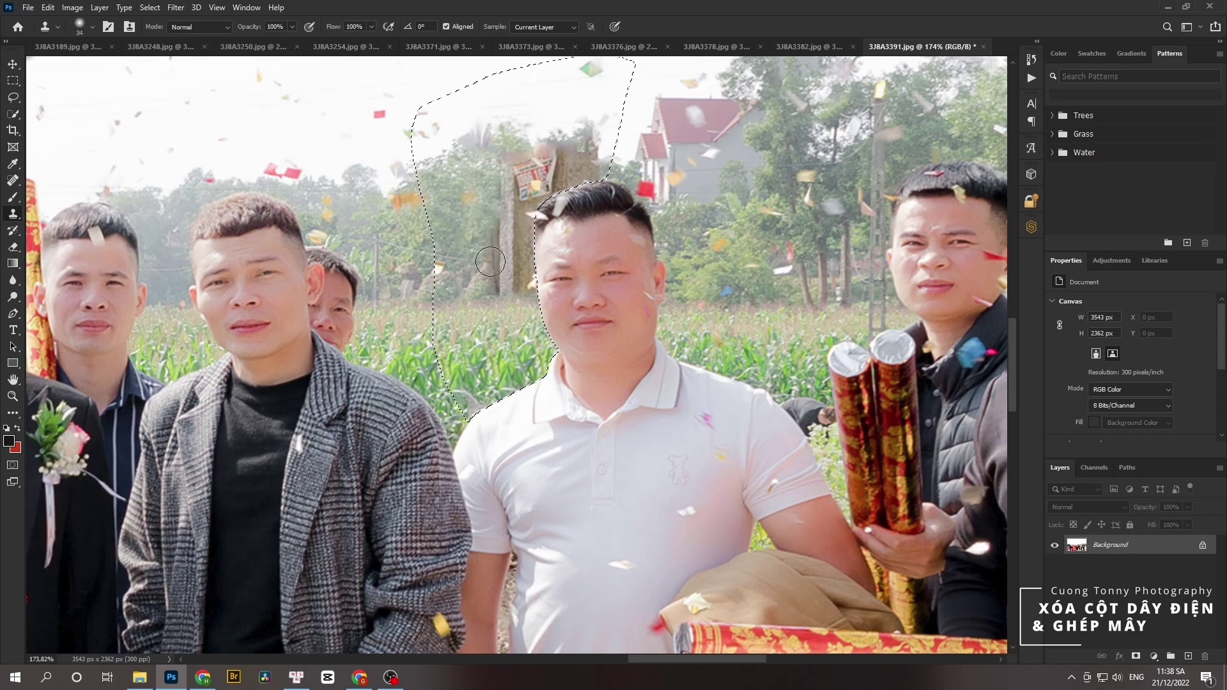
mouse_move(476, 249)
left_mouse_down()
mouse_move(481, 296)
mouse_move(519, 288)
mouse_move(511, 167)
mouse_move(547, 154)
mouse_move(550, 192)
mouse_move(540, 188)
mouse_move(569, 159)
mouse_move(591, 168)
mouse_move(587, 149)
mouse_move(566, 188)
mouse_move(577, 168)
mouse_move(540, 186)
mouse_move(583, 134)
mouse_move(588, 171)
left_mouse_up()
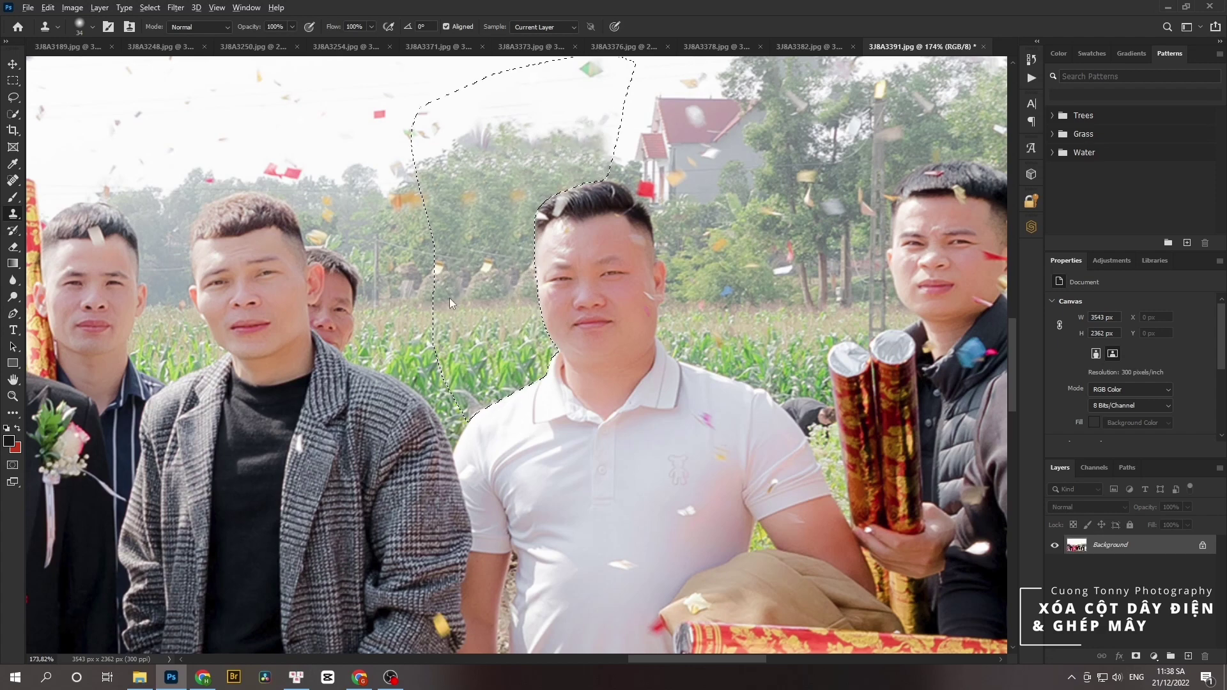
Resample and retouch the hedge left of the man's face with a 31 then 24 px brush.
left_click_drag(712, 263, 735, 263)
left_click(735, 264, "alt")
mouse_move(528, 291)
left_mouse_down()
mouse_move(461, 284)
mouse_move(480, 279)
mouse_move(521, 305)
left_mouse_up()
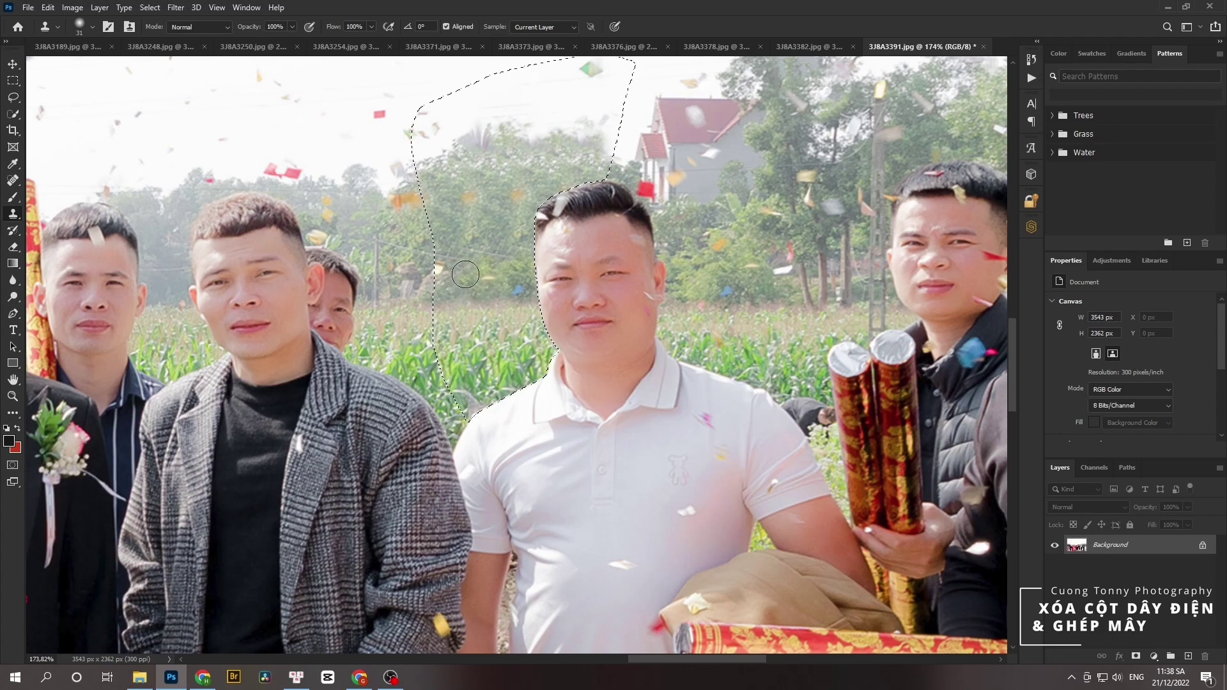
right_click(727, 276, "alt")
left_click_drag(517, 292, 481, 279)
Duplicate the Background into Layer 1 and keep Layer 1 selected.
scroll(653, 281, "down", 5, "alt")
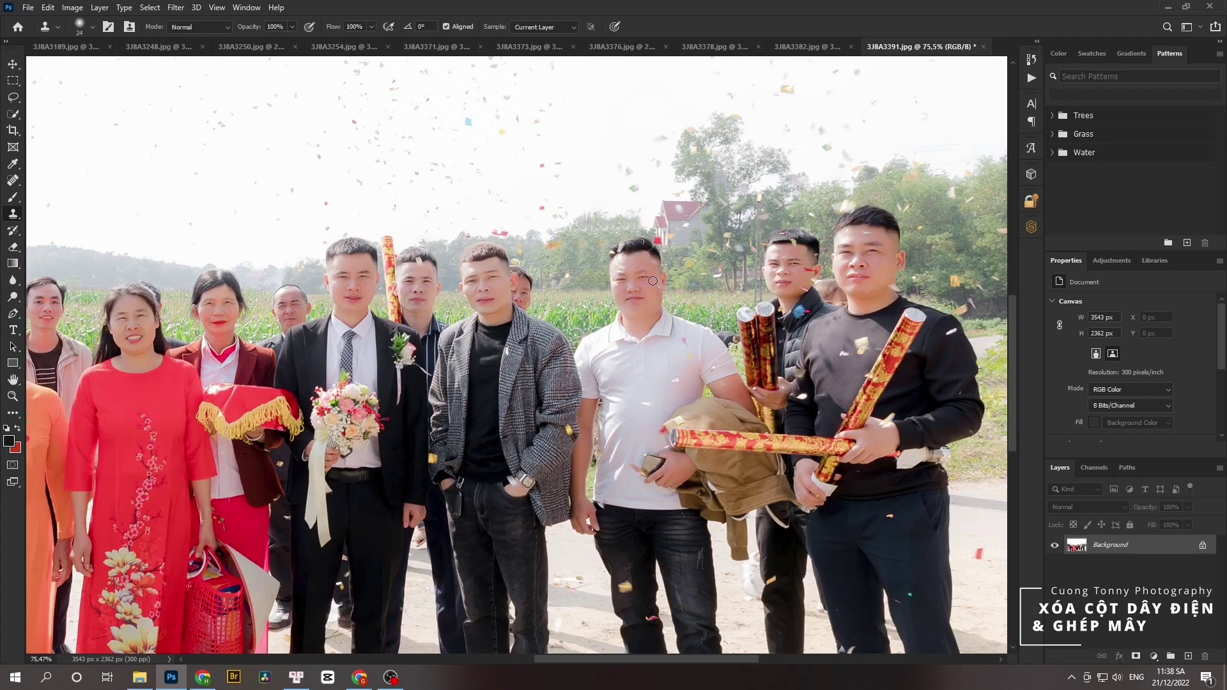
scroll(602, 178, "down", 3, "alt")
scroll(593, 233, "down", 1, "alt")
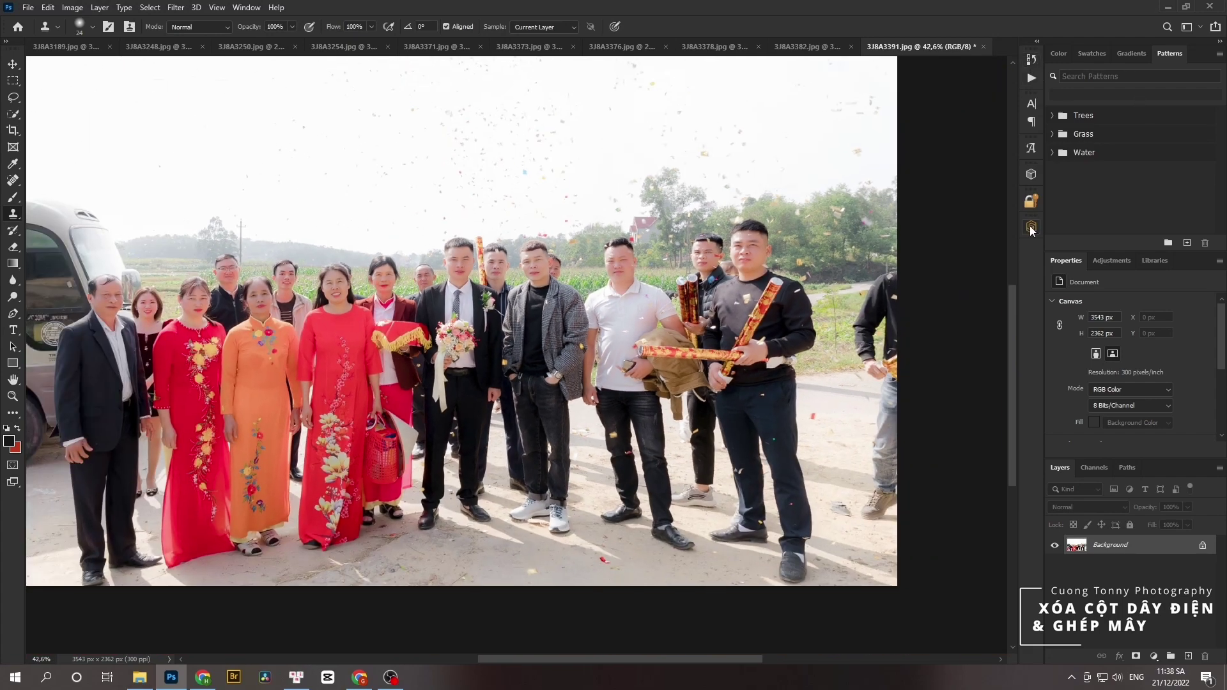
key("ctrl+j")
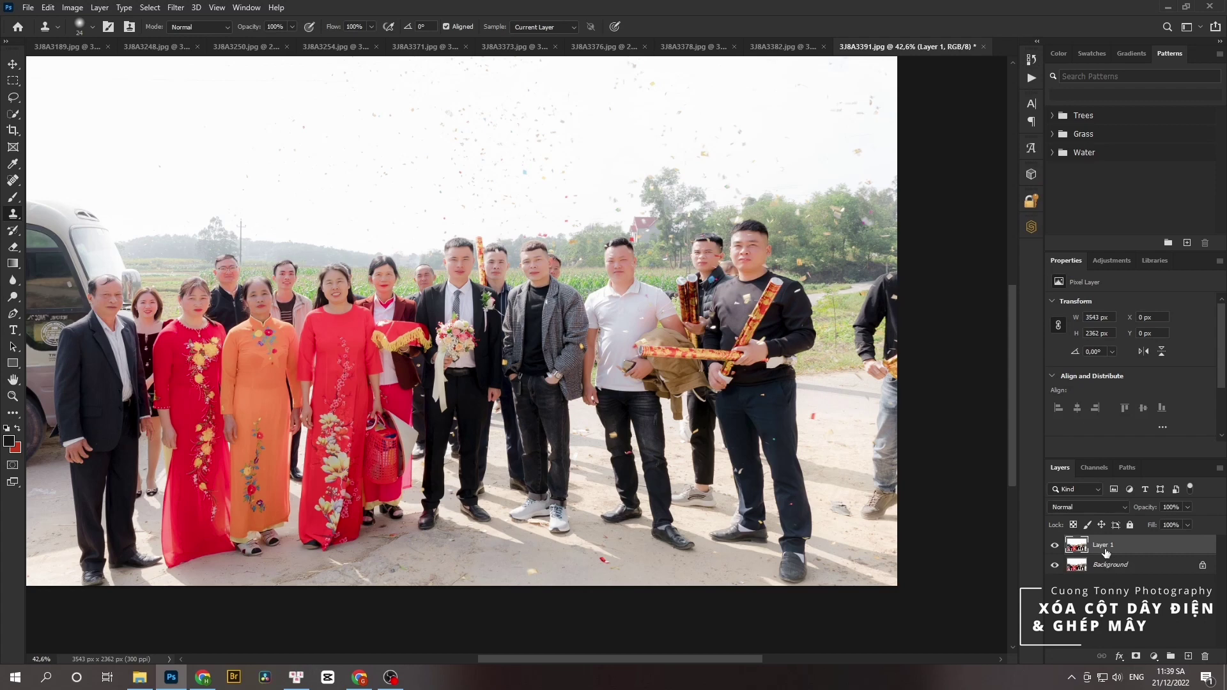
left_click(1106, 565)
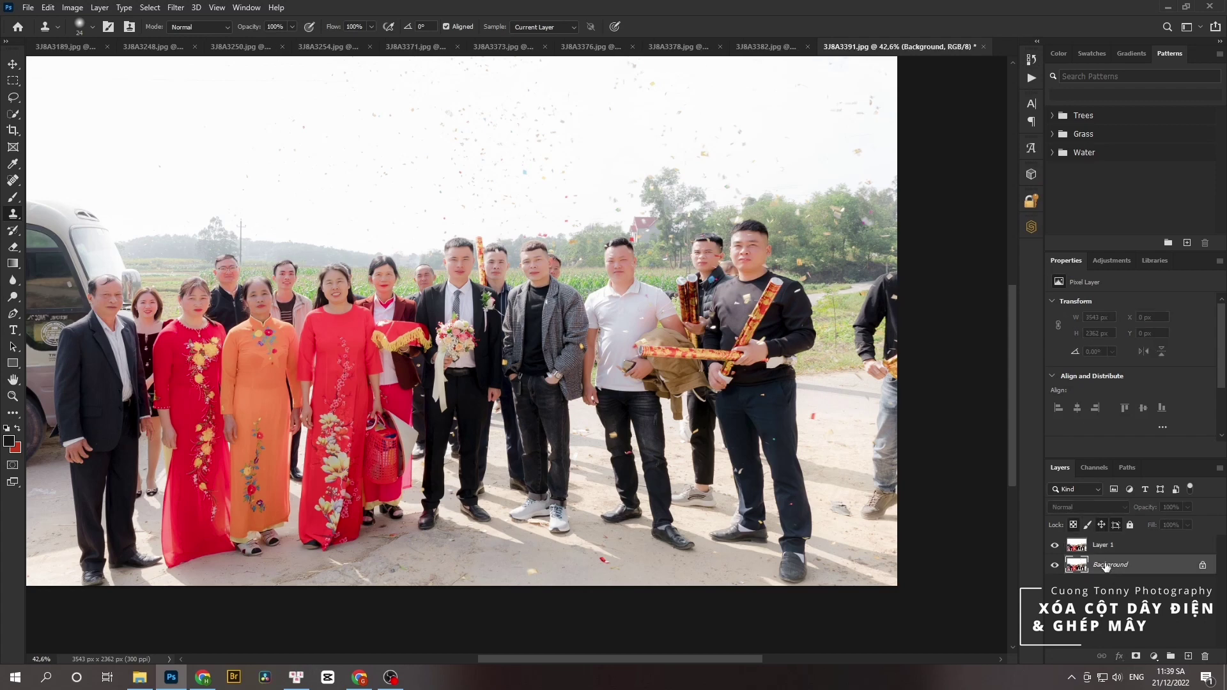
left_click(1109, 545)
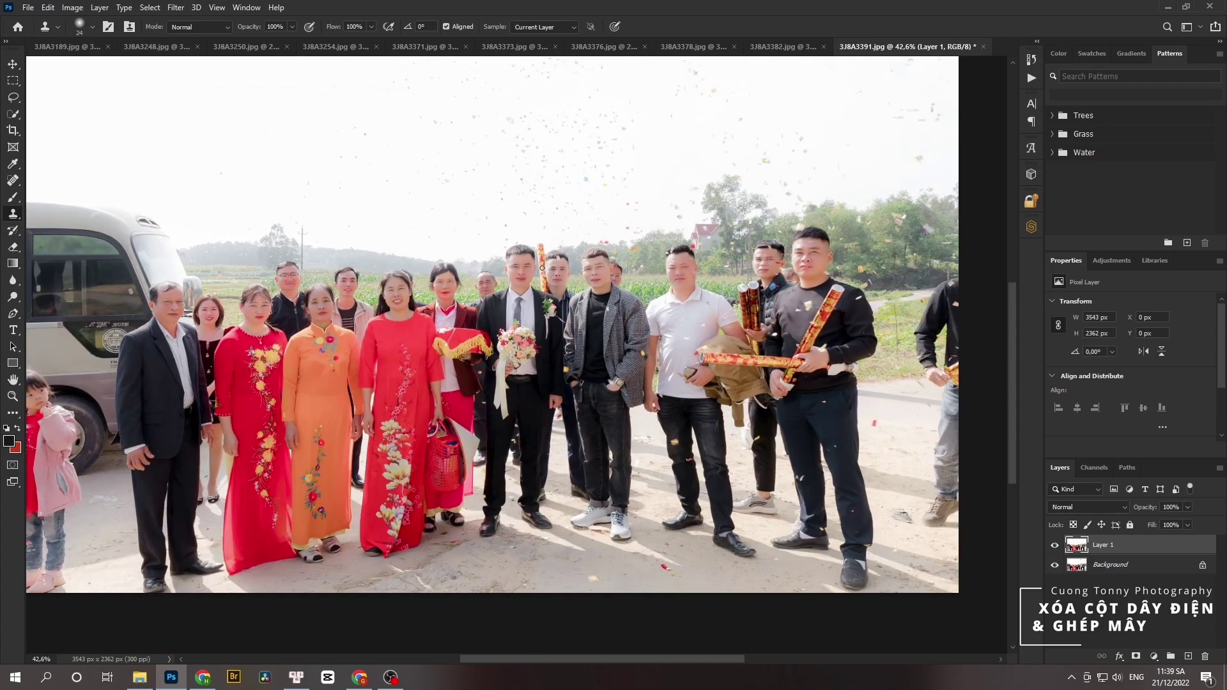
Fit the photo on screen and toggle Layer 1 to compare before and after.
key("ctrl+0")
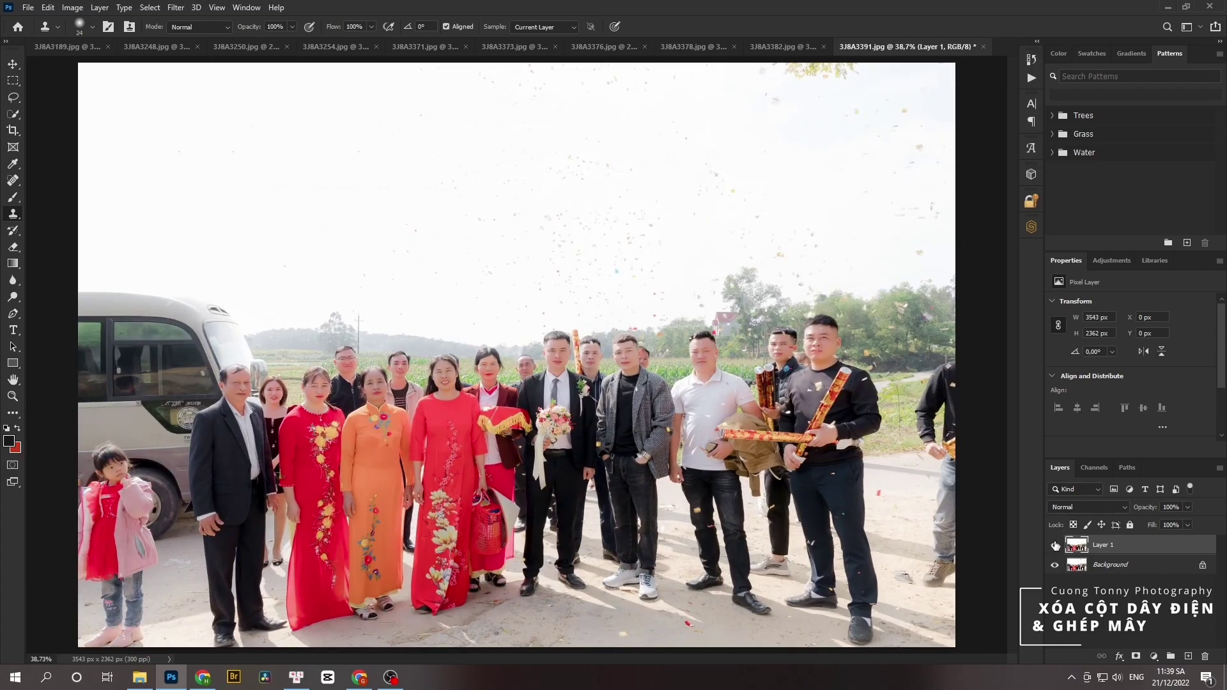
left_click(1055, 545)
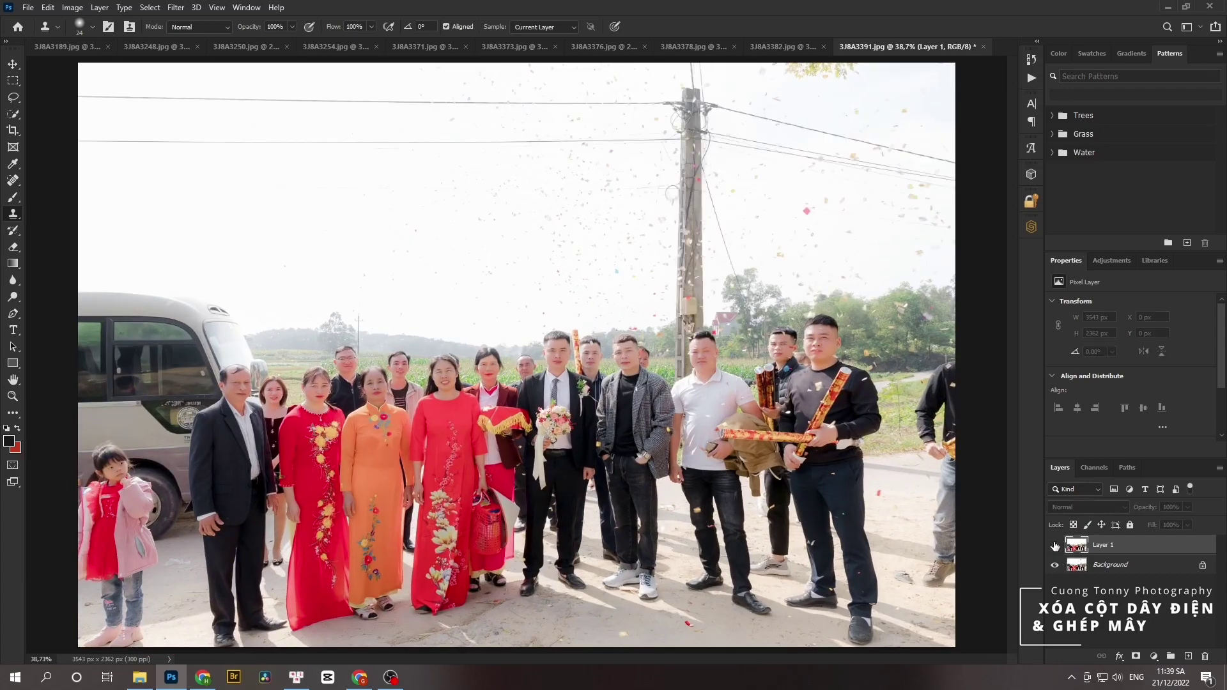
left_click(1055, 545)
left_click(1055, 545)
left_click(1055, 546)
left_click(1055, 545)
left_click(1055, 545)
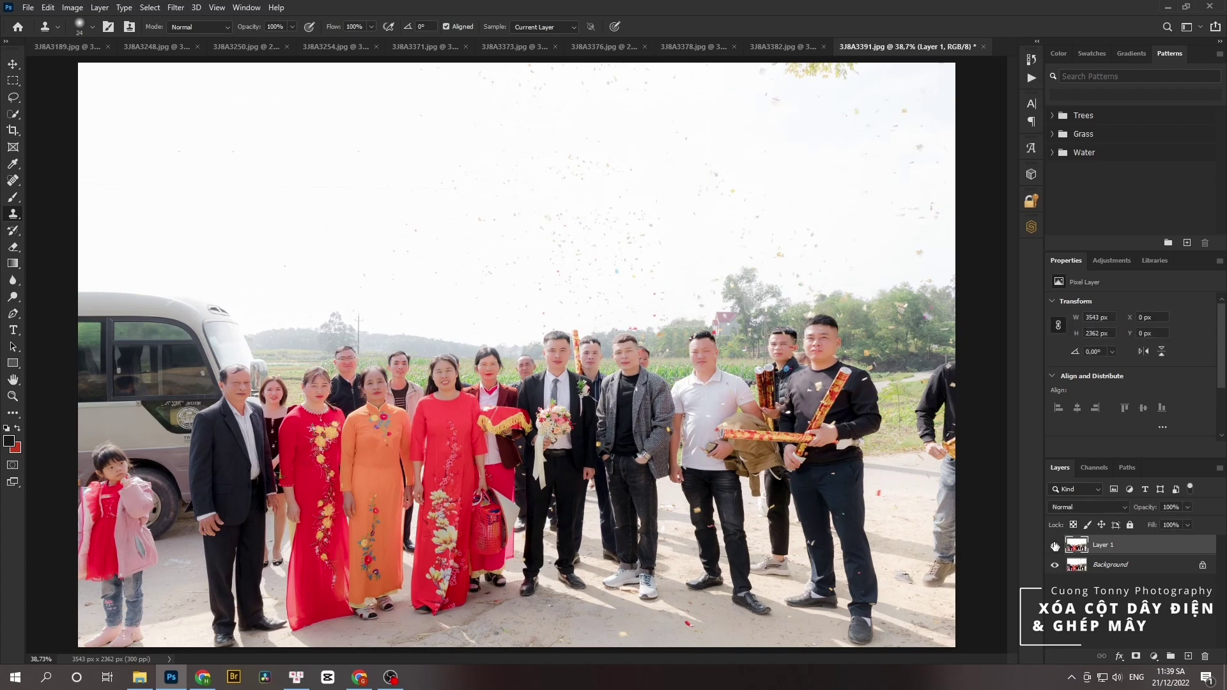
Open Edit > Sky Replacement and move its dialog away from the sky.
left_click(28, 8)
mouse_move(42, 316)
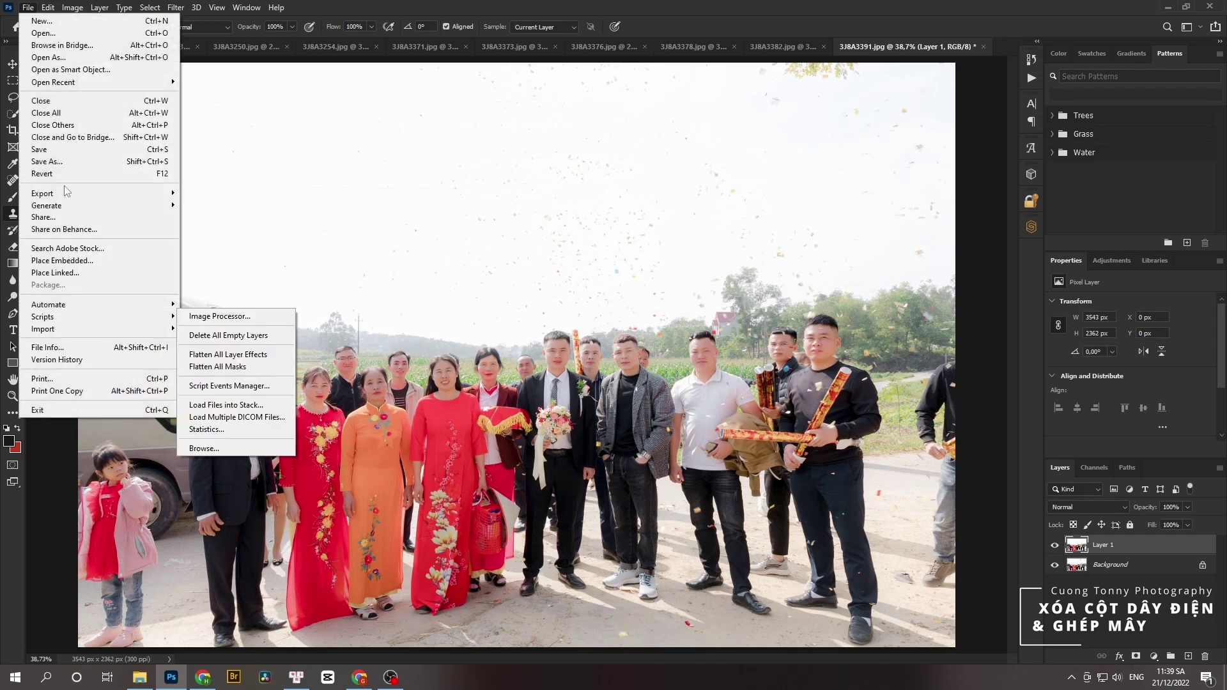
left_click(48, 7)
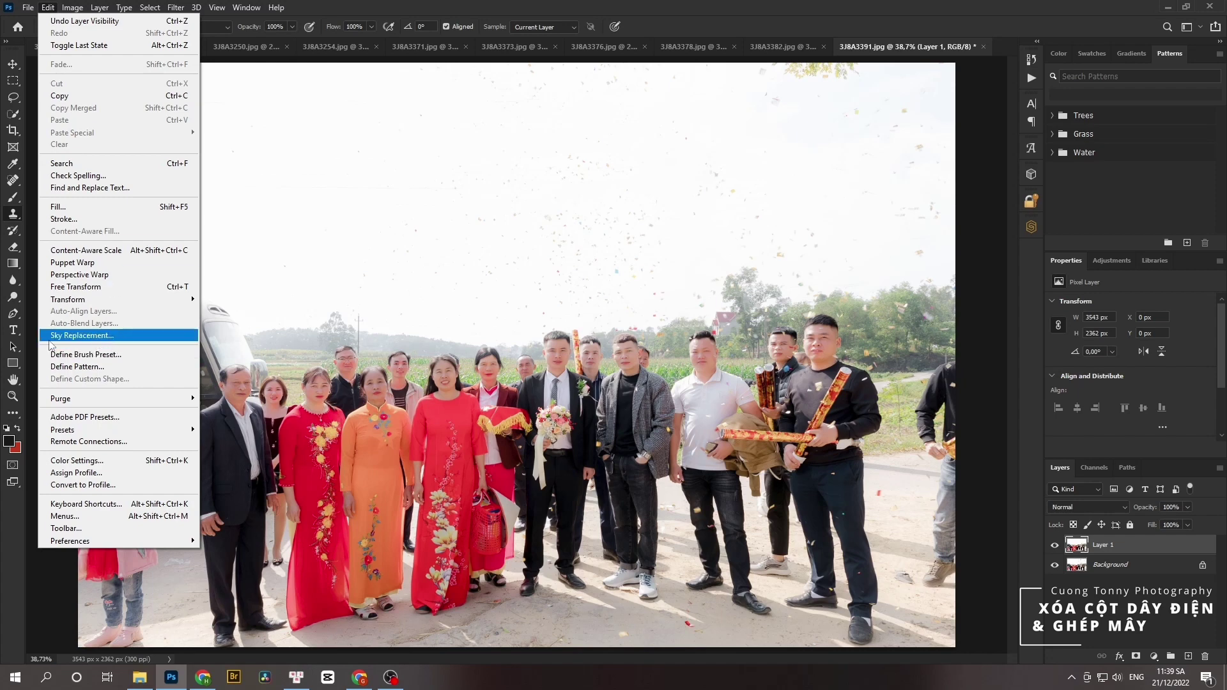
left_click(103, 337)
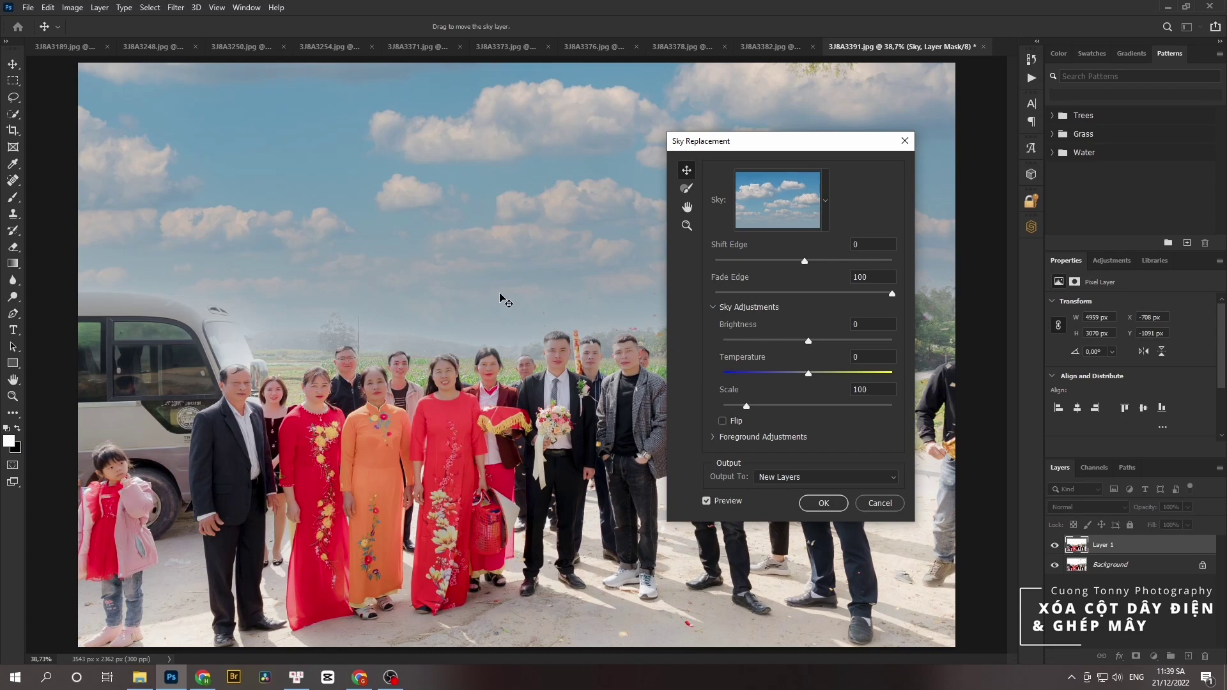
left_click_drag(788, 149, 823, 149)
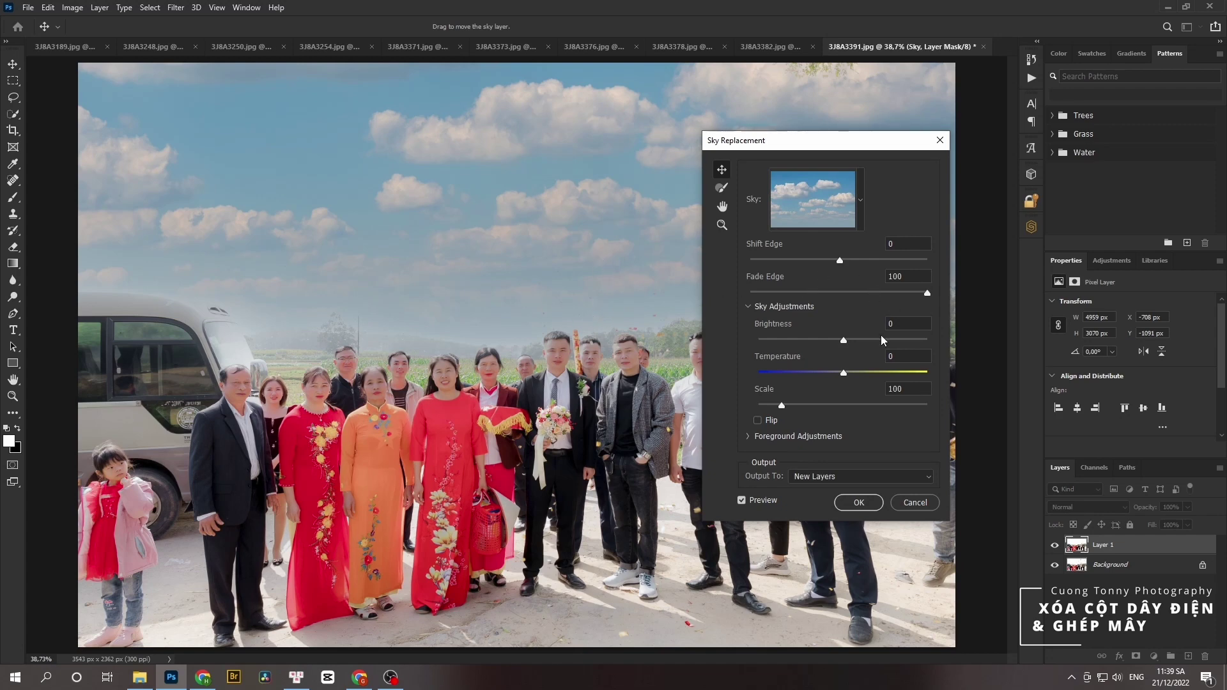
left_click_drag(824, 139, 832, 207)
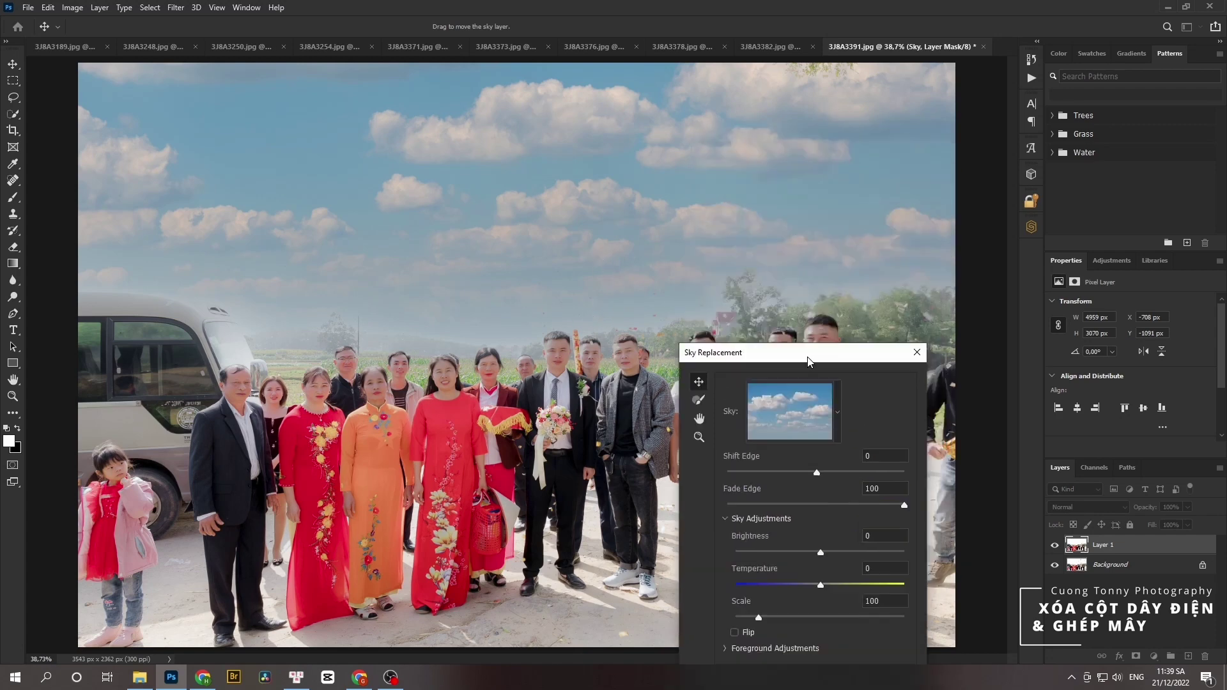
Set the new sky to brightness 80 and temperature -35, and apply it.
left_click_drag(851, 408, 908, 415)
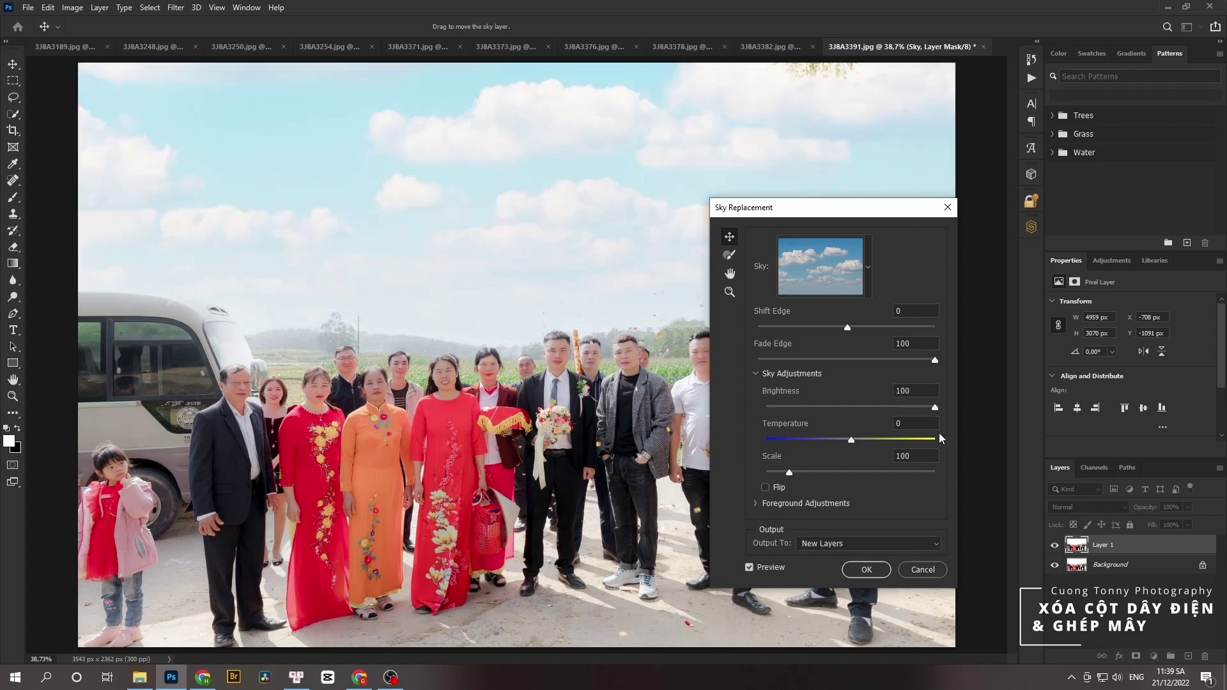
left_click_drag(941, 434, 920, 433)
left_click_drag(850, 440, 824, 440)
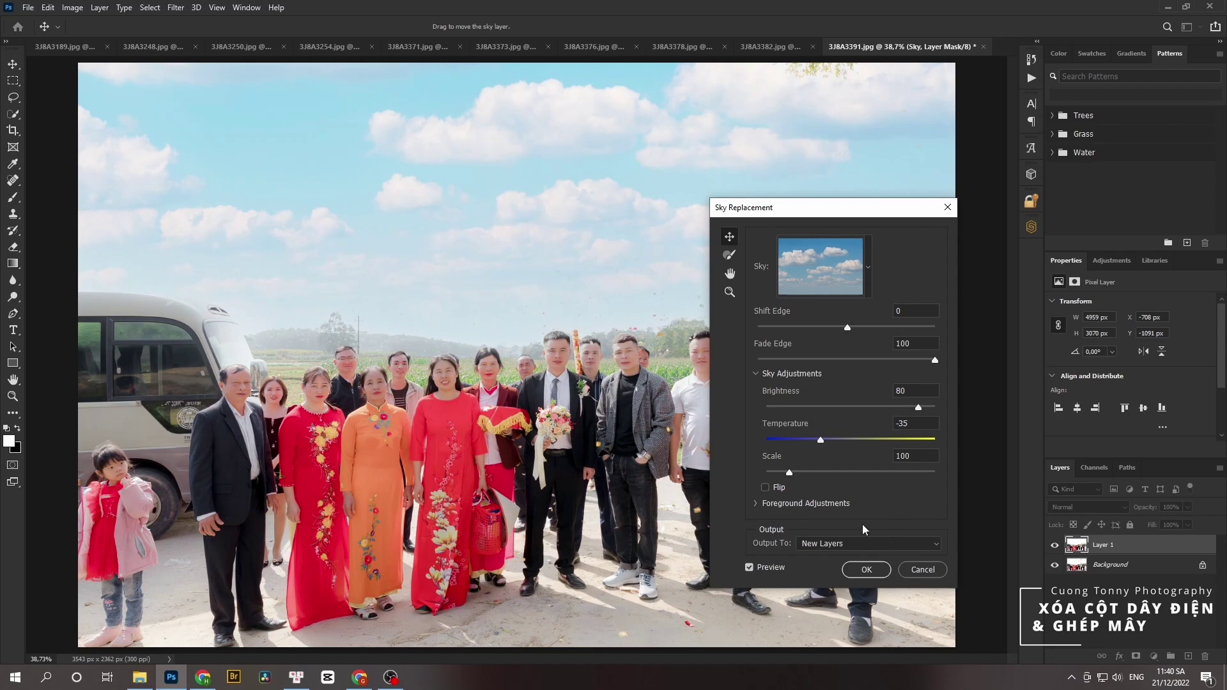
scroll(517, 316, "down", 2)
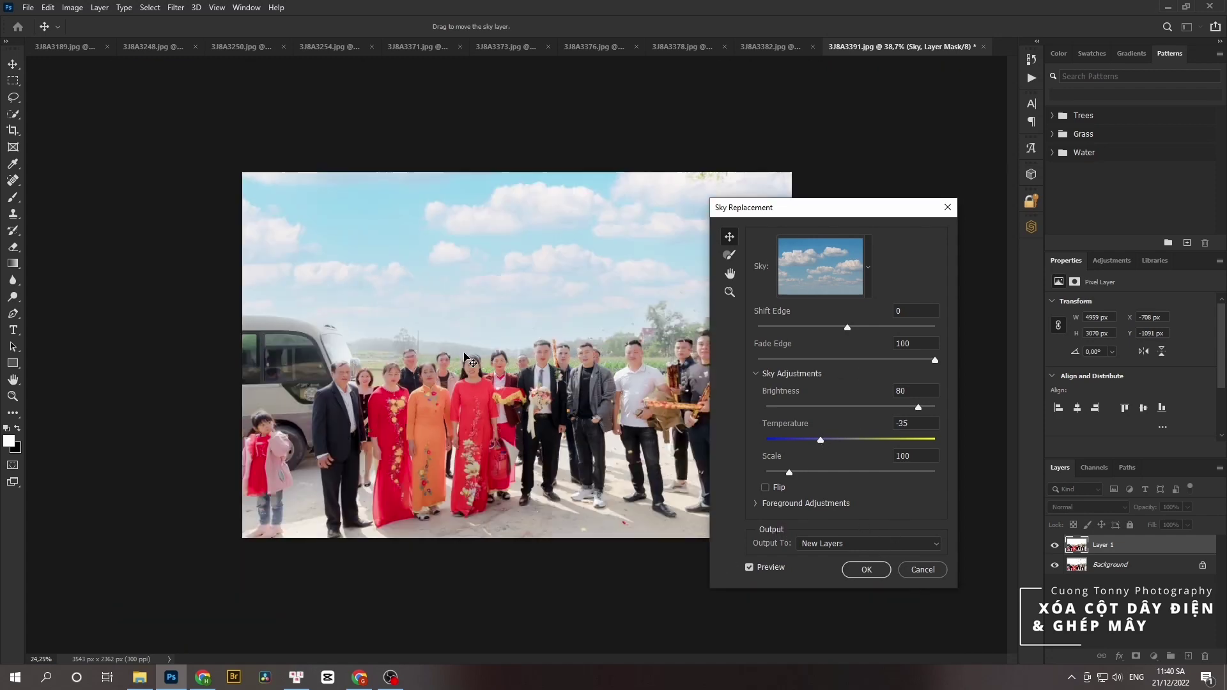
scroll(518, 317, "down", 1)
scroll(518, 316, "up", 1)
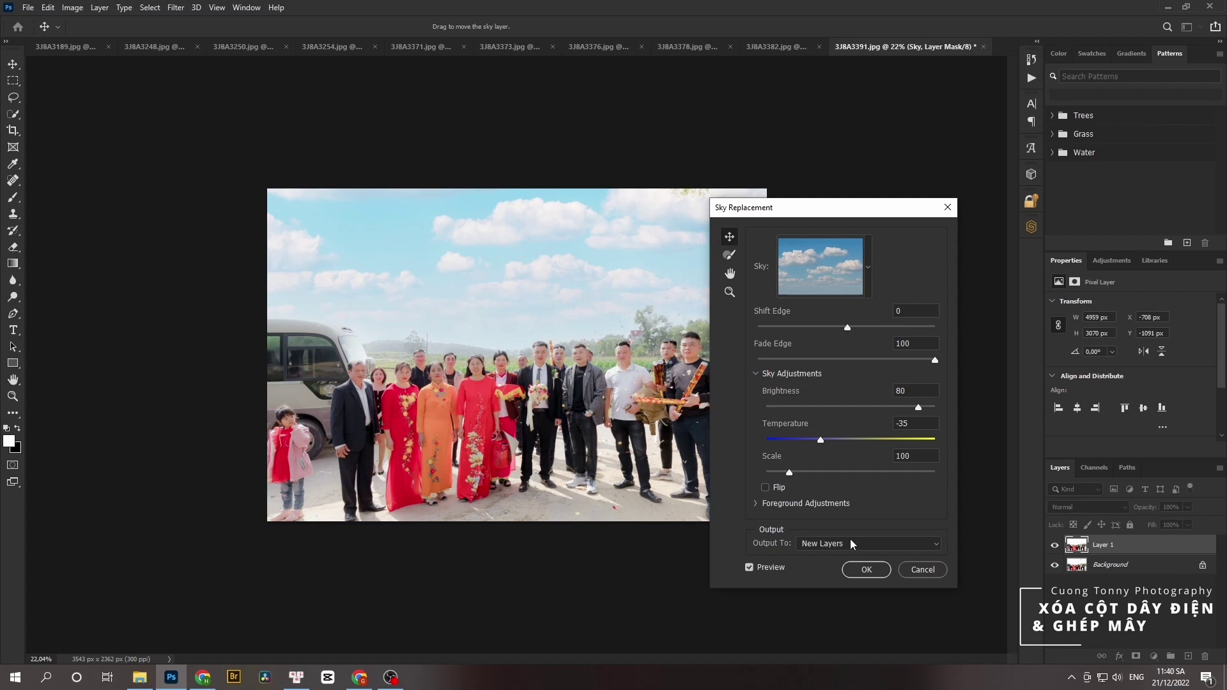
left_click(866, 570)
Select the Sky layer's mask and choose the ordinary Brush tool.
key("ctrl+minus")
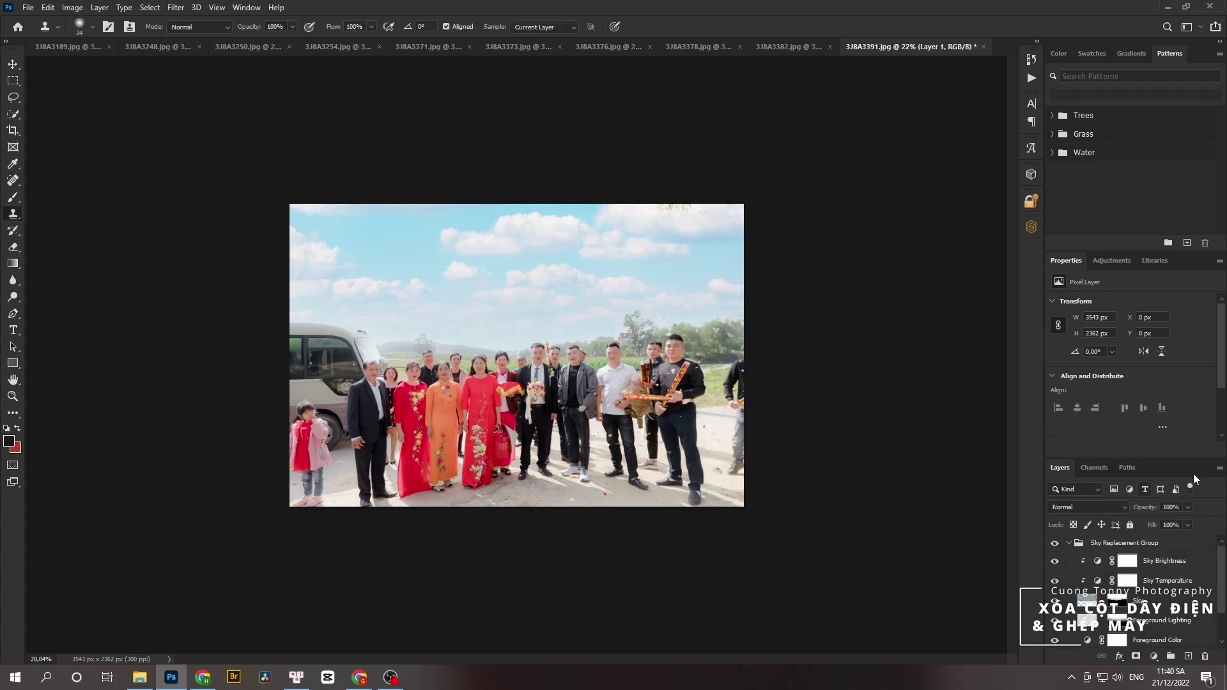
scroll(1097, 565, "down", 2)
left_click(1117, 570)
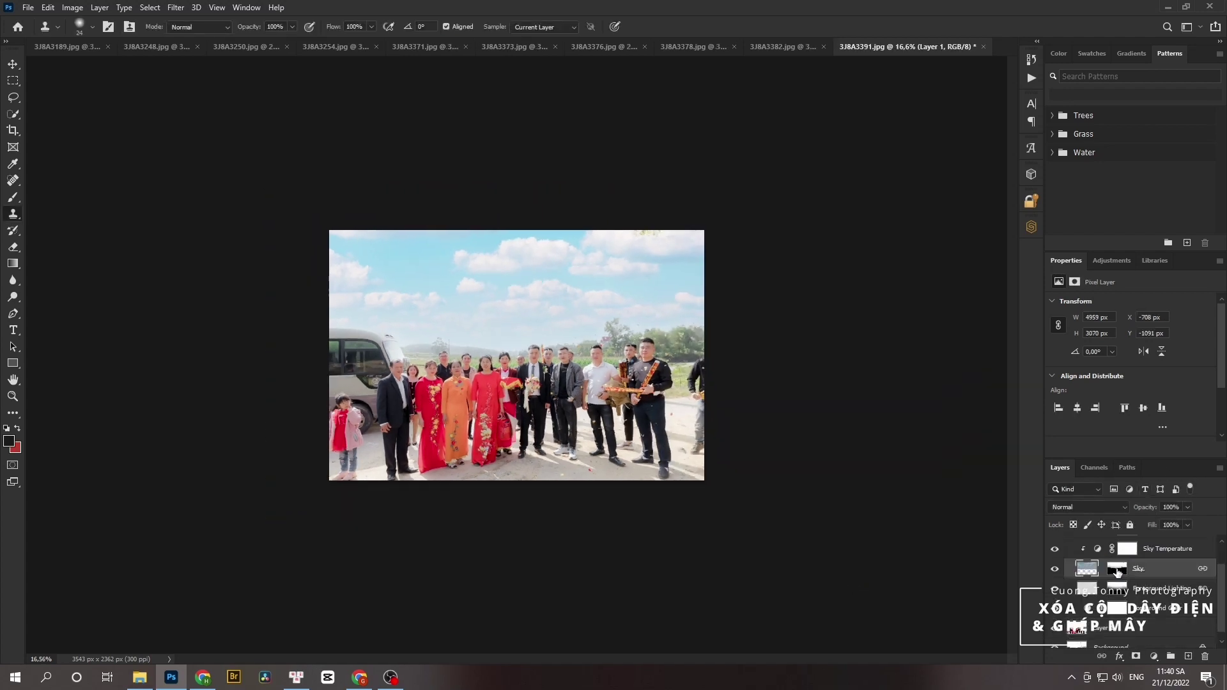
scroll(538, 345, "up", 3)
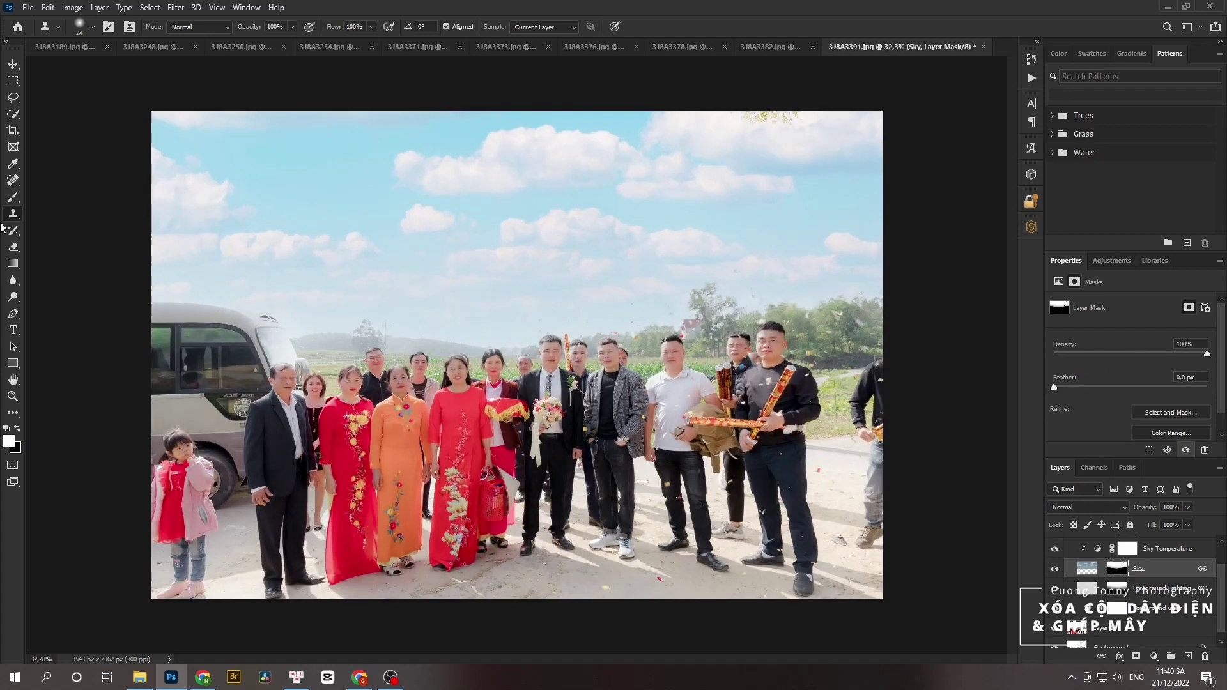
left_click_drag(13, 198, 83, 202)
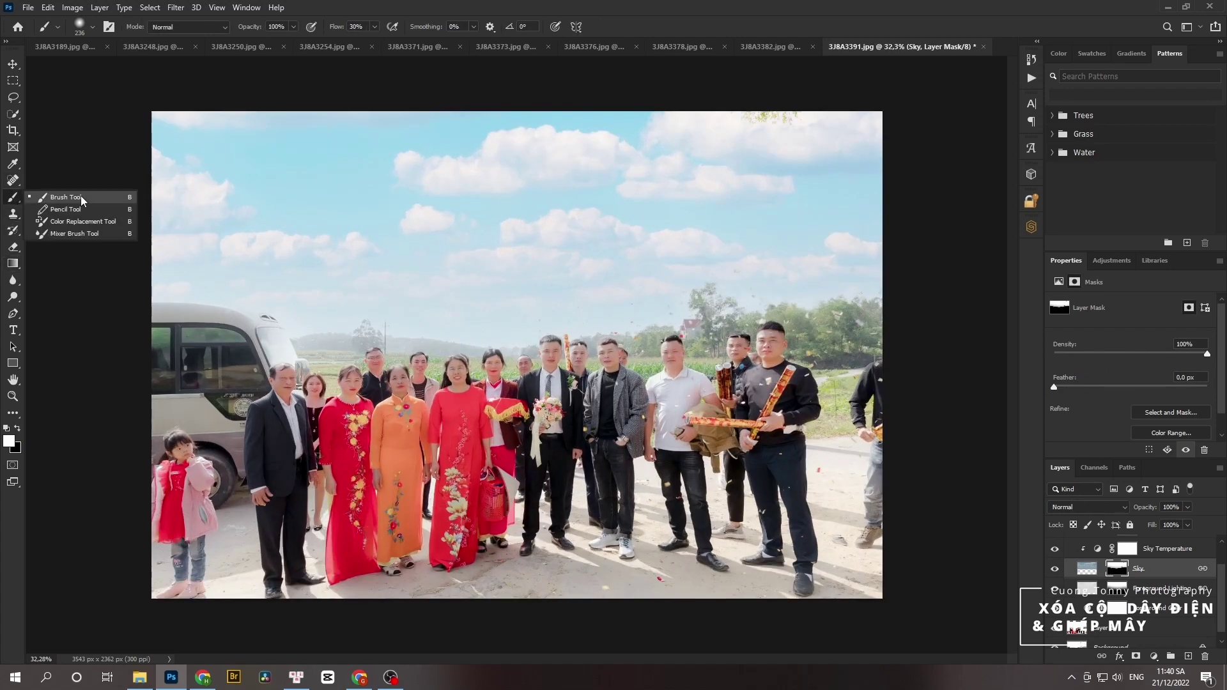
left_click(83, 202)
Set brush opacity to 30%, black as foreground, and brush size about 478 px.
left_click(374, 26)
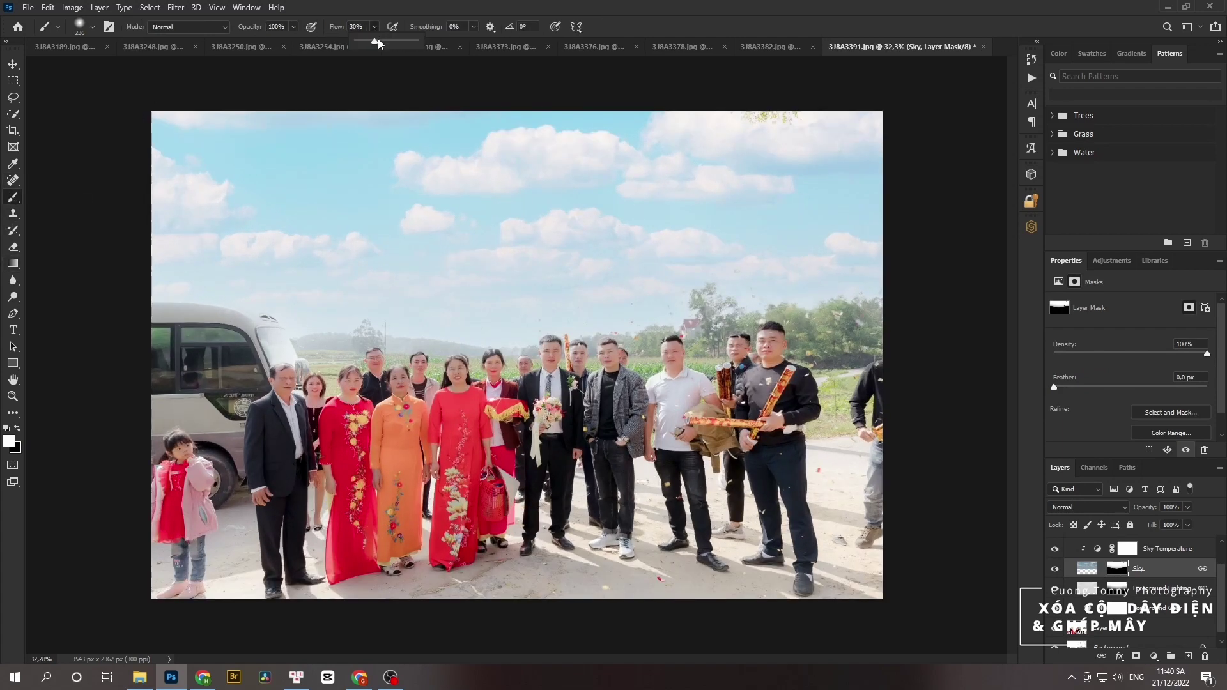
left_click(294, 28)
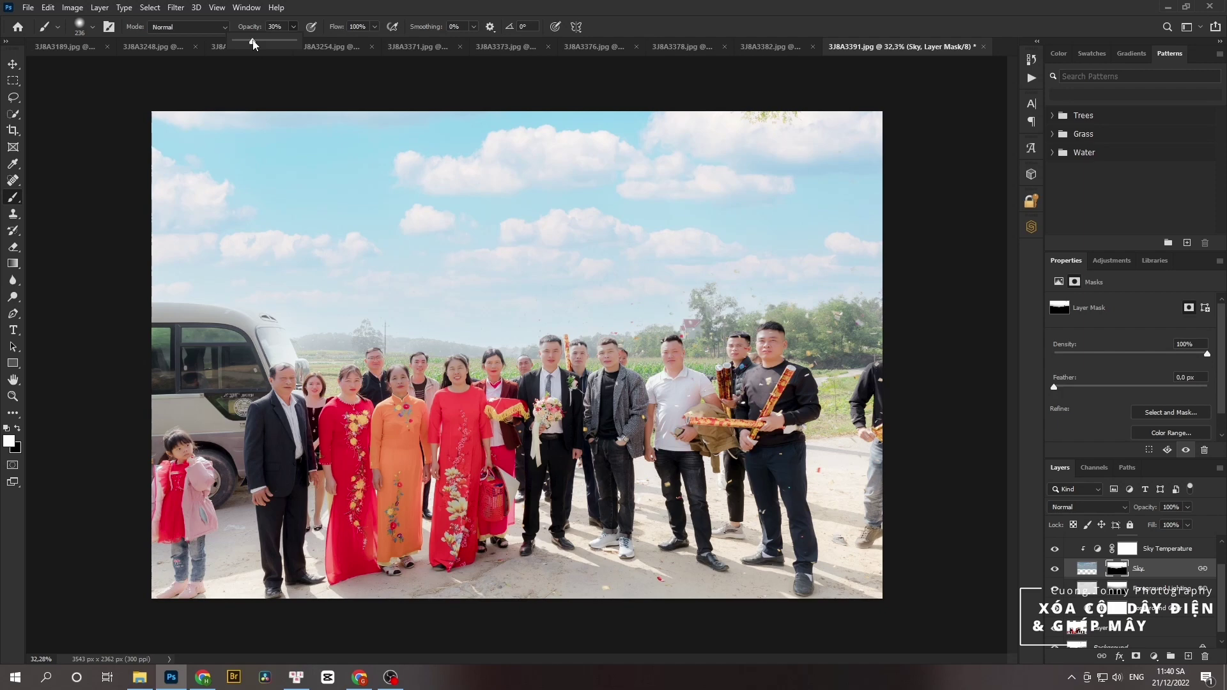
left_click_drag(488, 313, 512, 332)
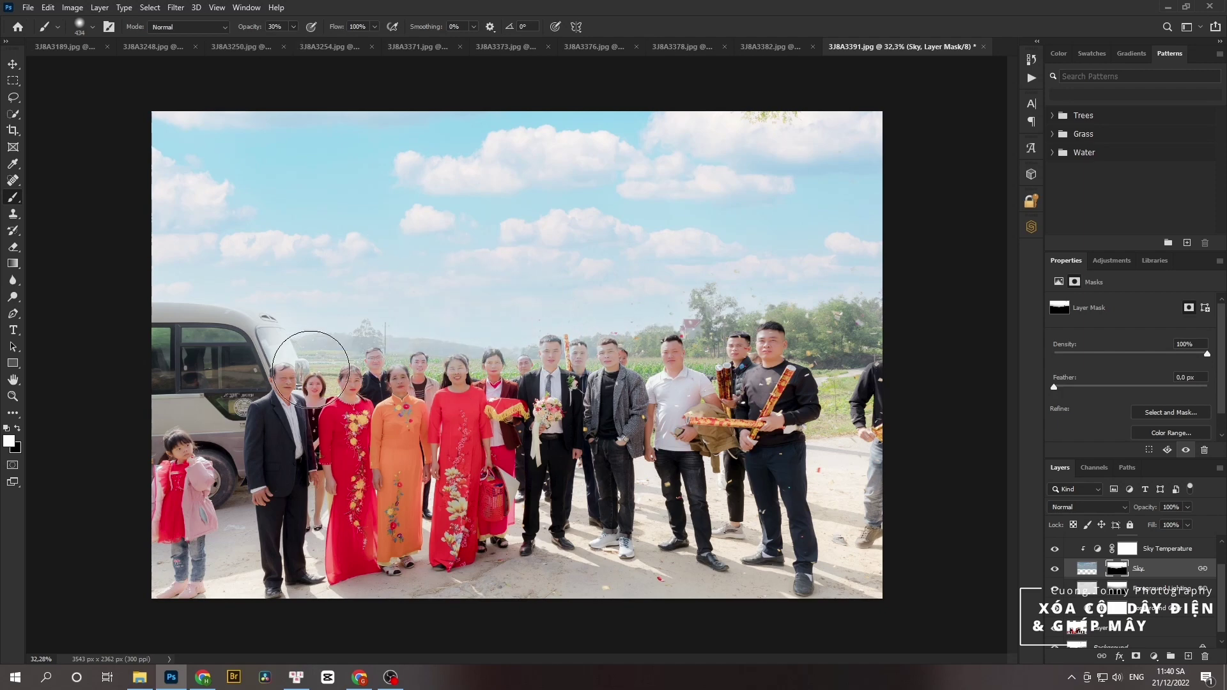
left_click(17, 429)
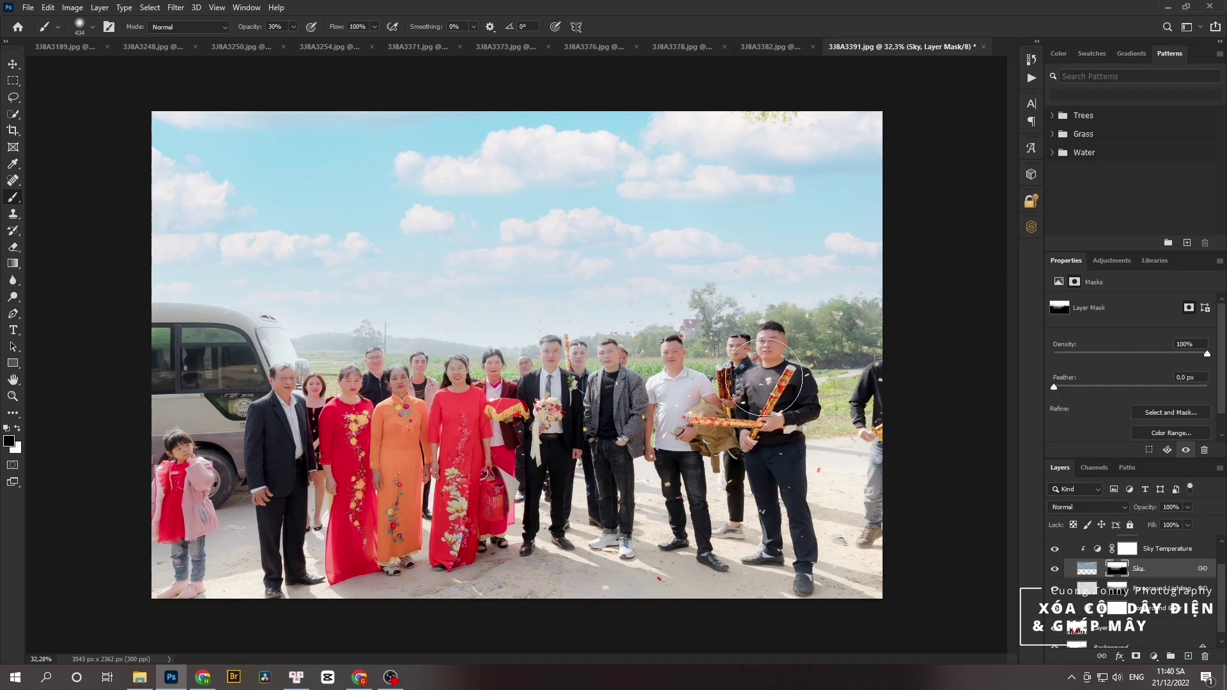
right_click(724, 453, "alt")
left_click_drag(724, 453, 731, 440)
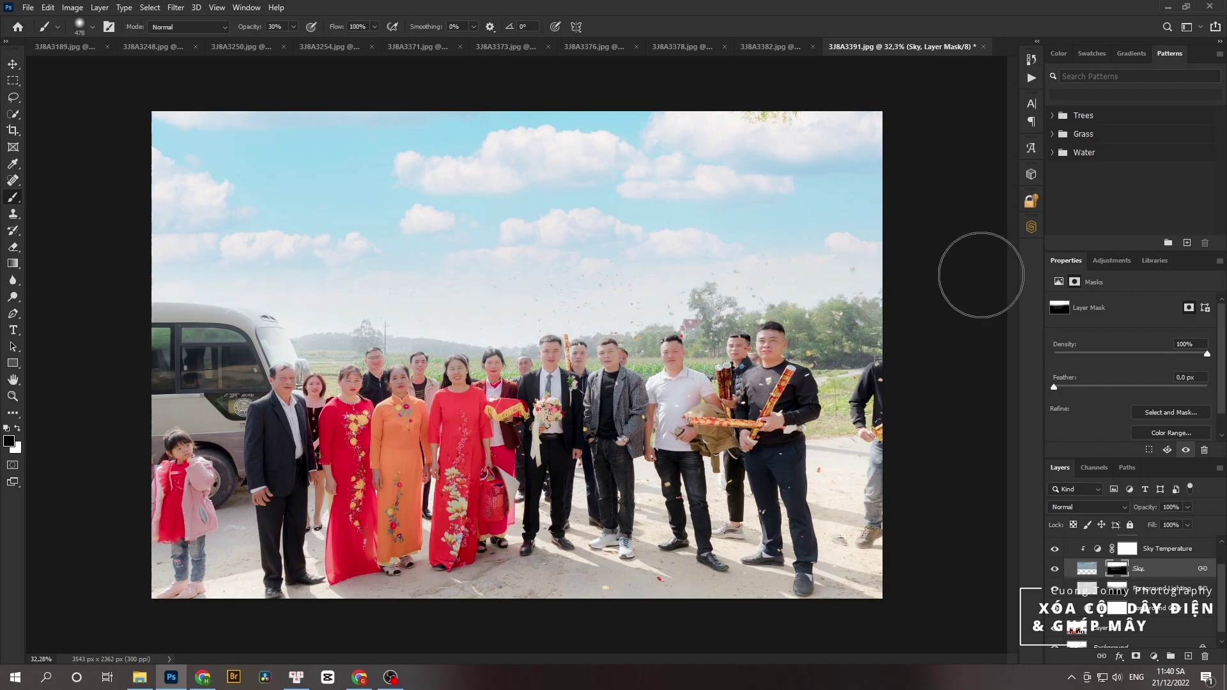
scroll(1114, 561, "up", 2)
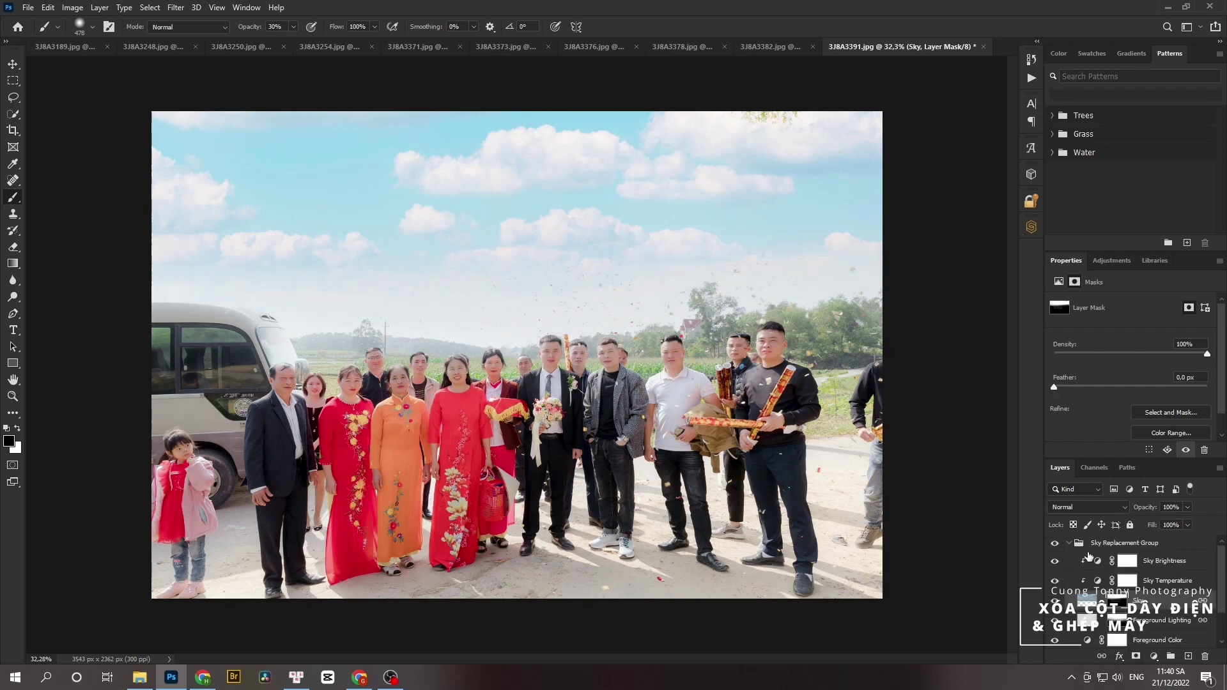
left_click(1070, 544)
left_click(1055, 543)
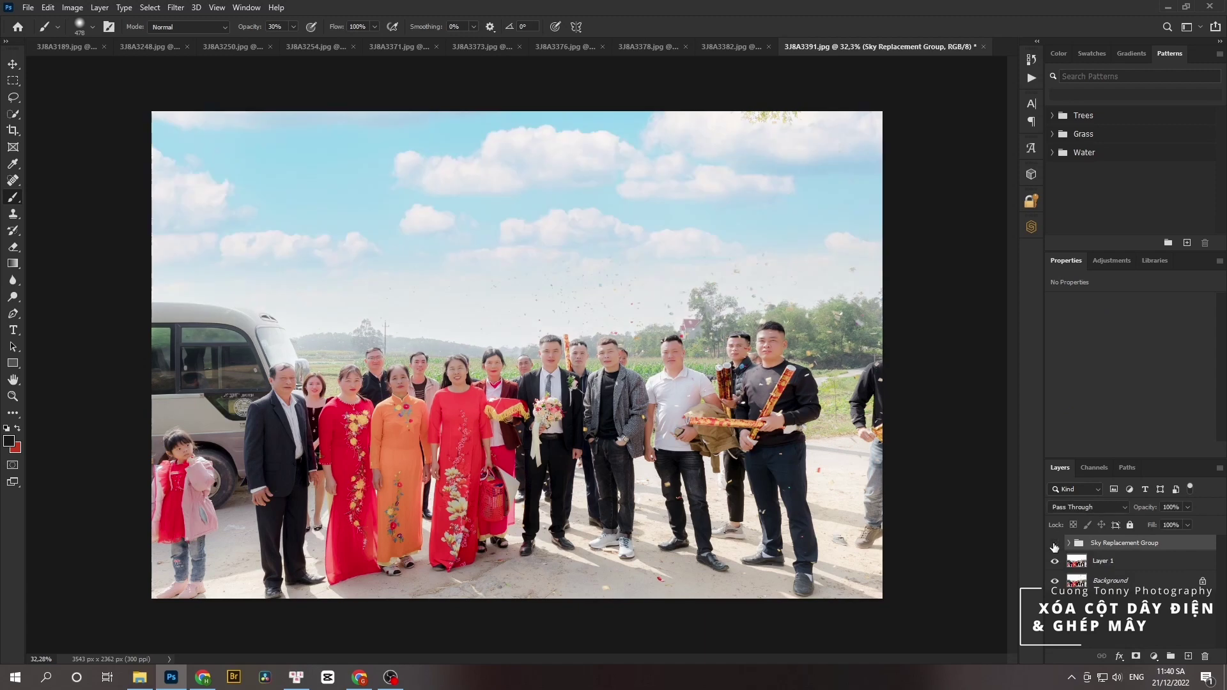
left_click(1054, 543)
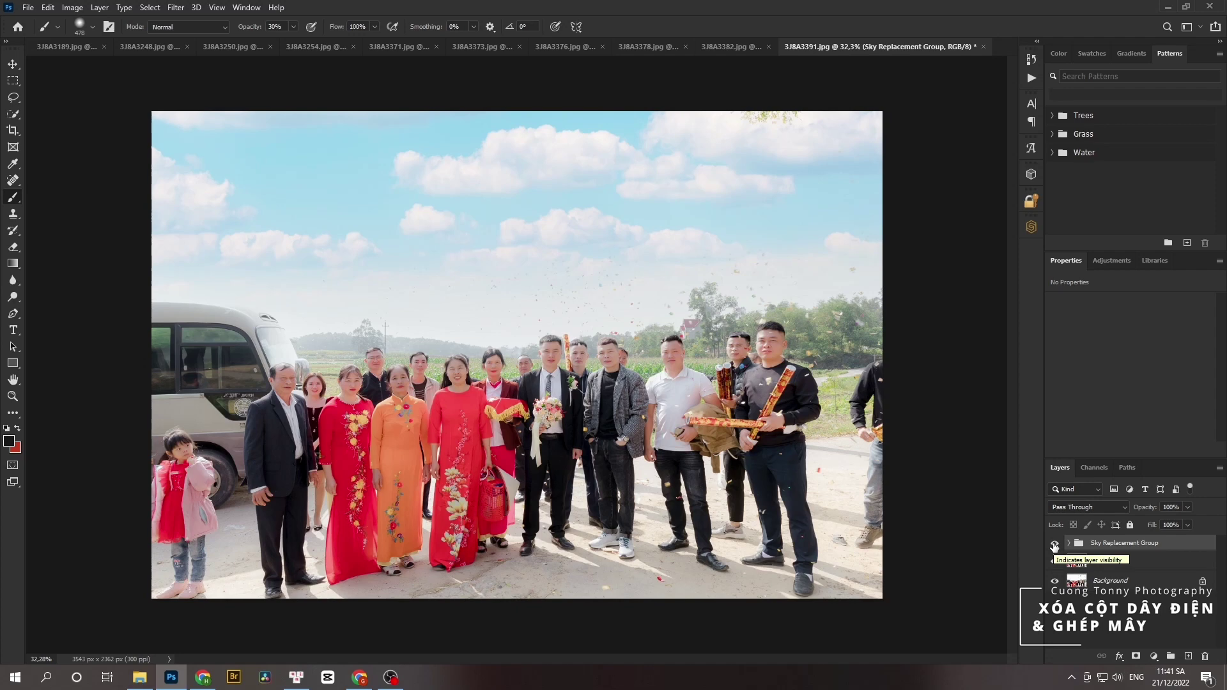
scroll(525, 301, "up", 1)
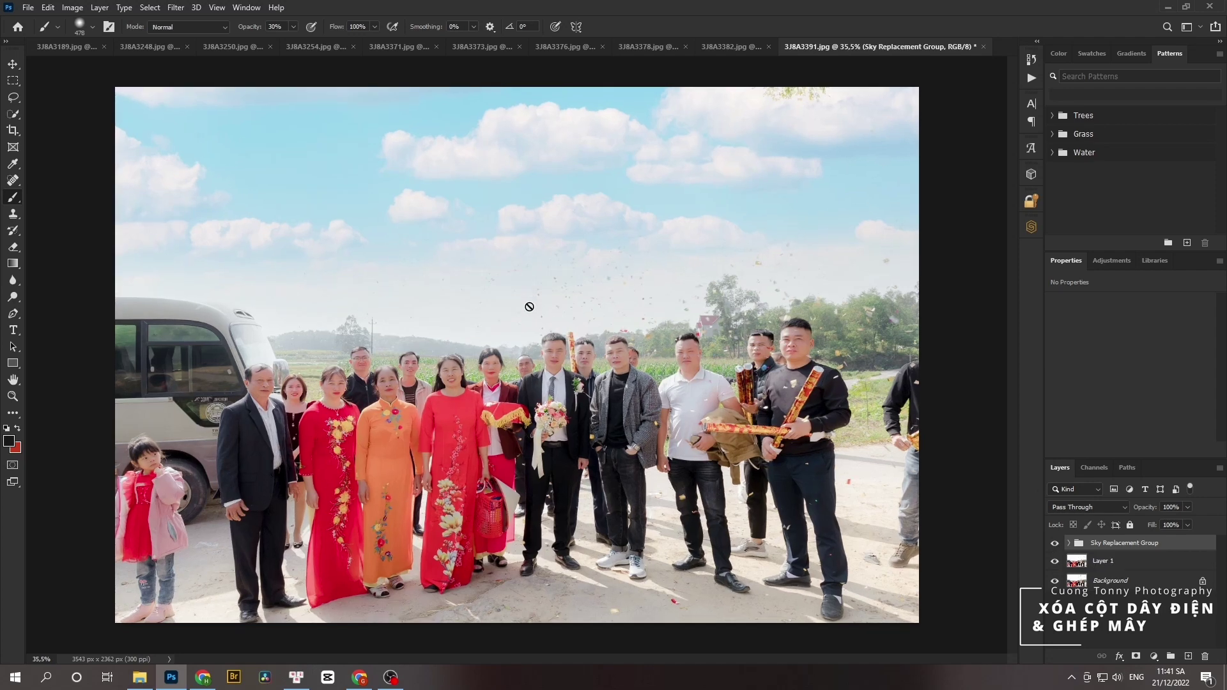
scroll(706, 307, "down", 3)
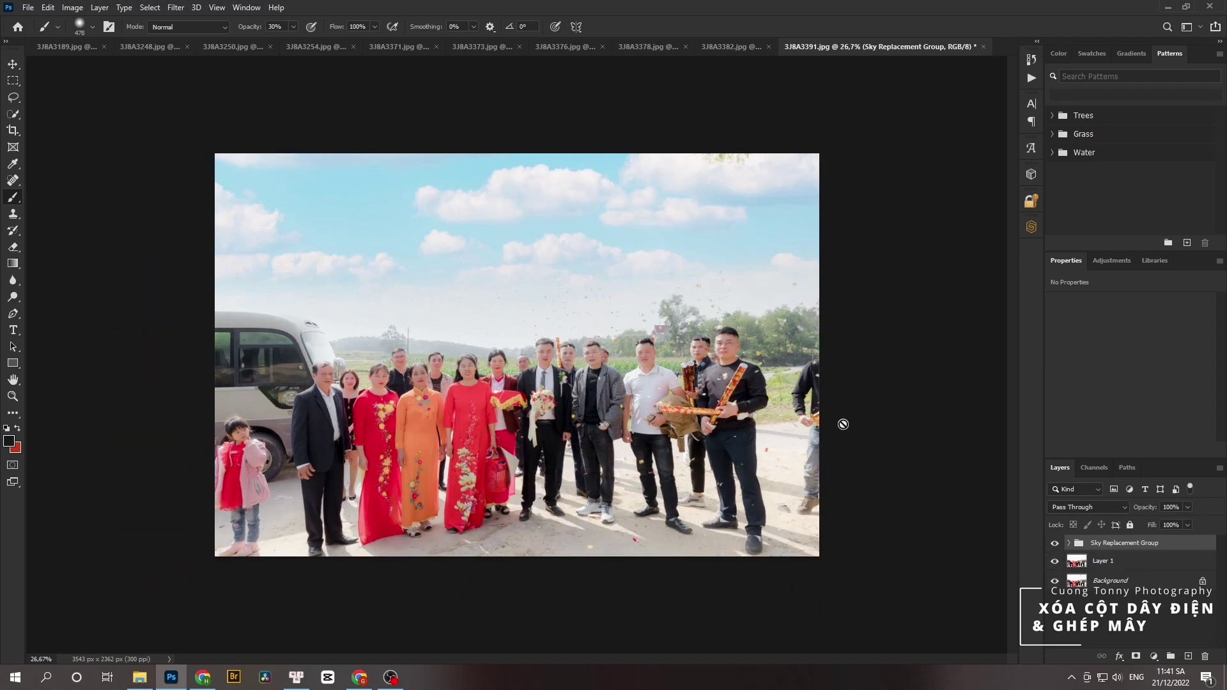
left_click(1068, 545)
Raise the Sky layer's saturation to +18 via Image > Adjustments > Hue/Saturation.
left_click(1094, 602)
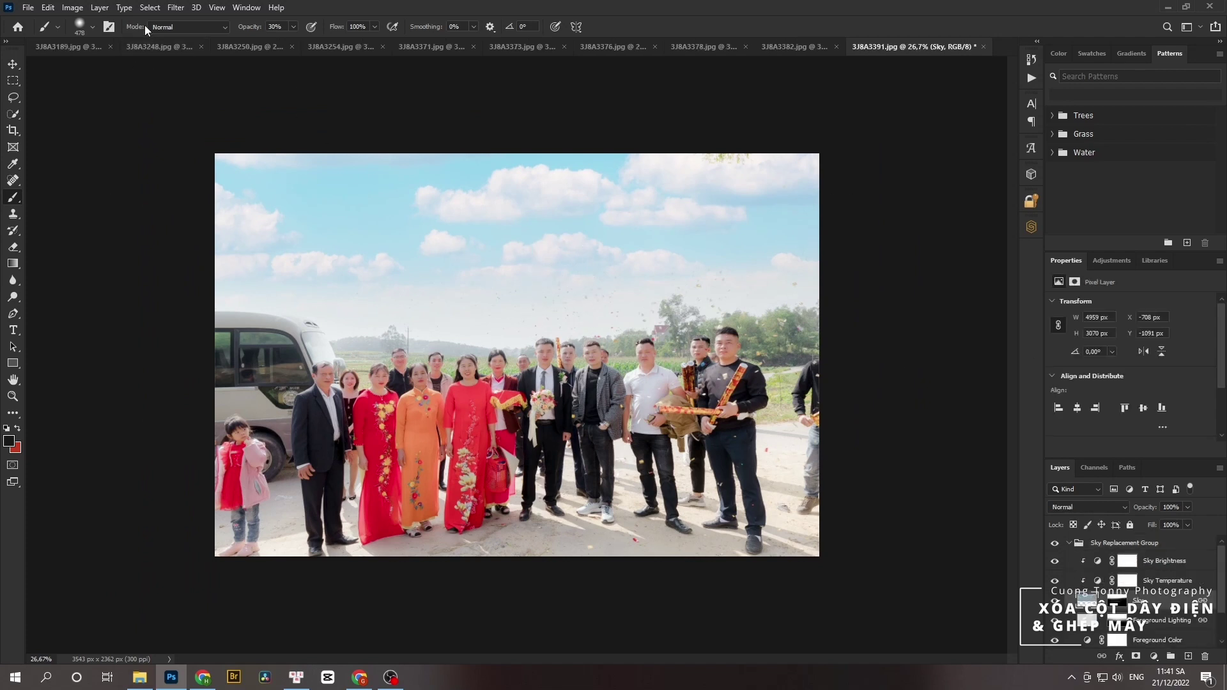
left_click(72, 8)
mouse_move(92, 40)
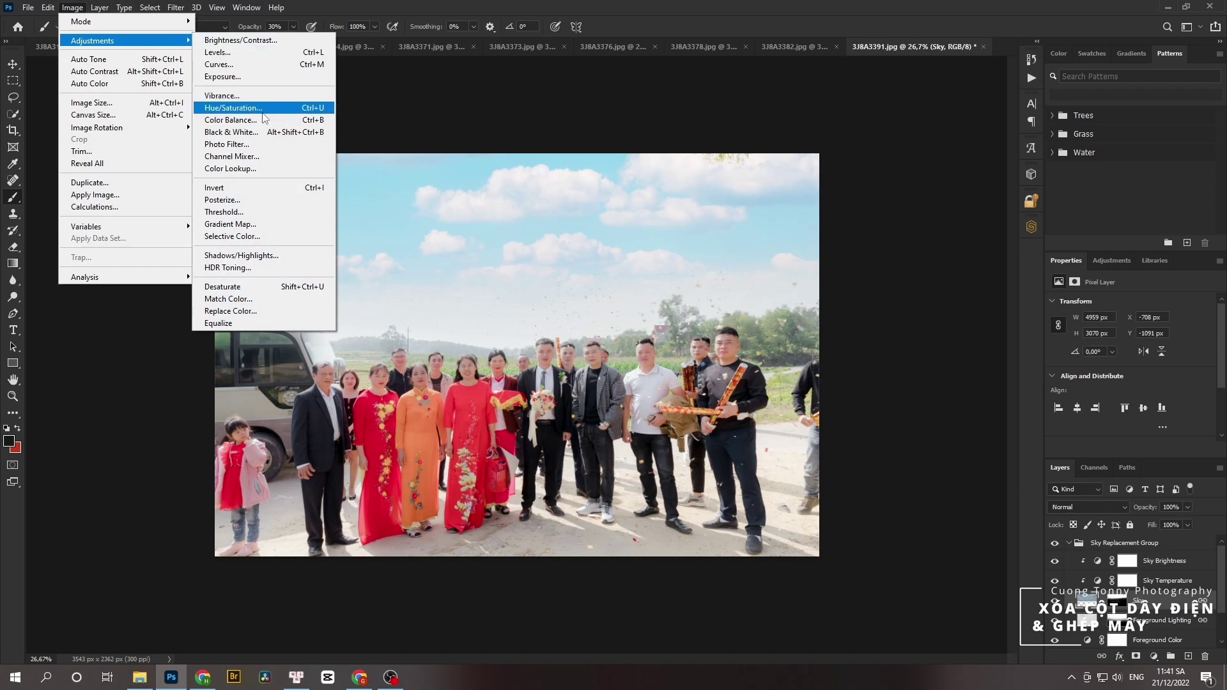
left_click(263, 113)
left_click_drag(438, 219, 719, 173)
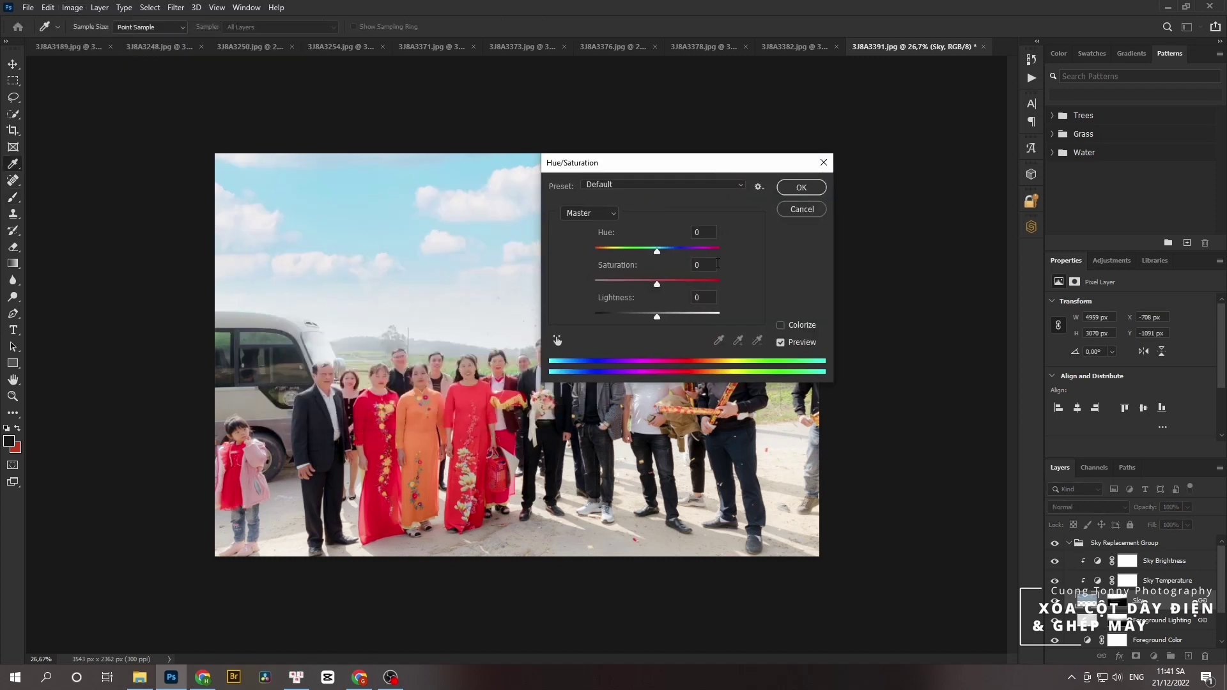
left_click_drag(677, 289, 669, 284)
left_click(789, 187)
key("b")
scroll(554, 284, "up", 3)
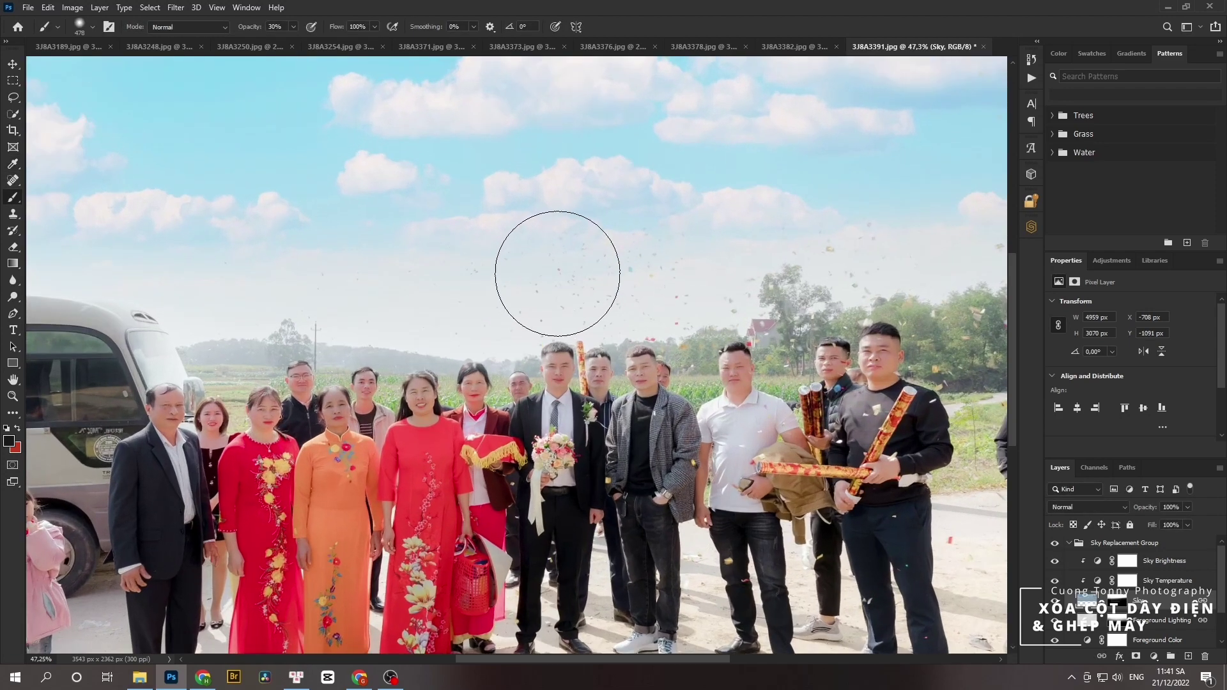
scroll(557, 273, "down", 2)
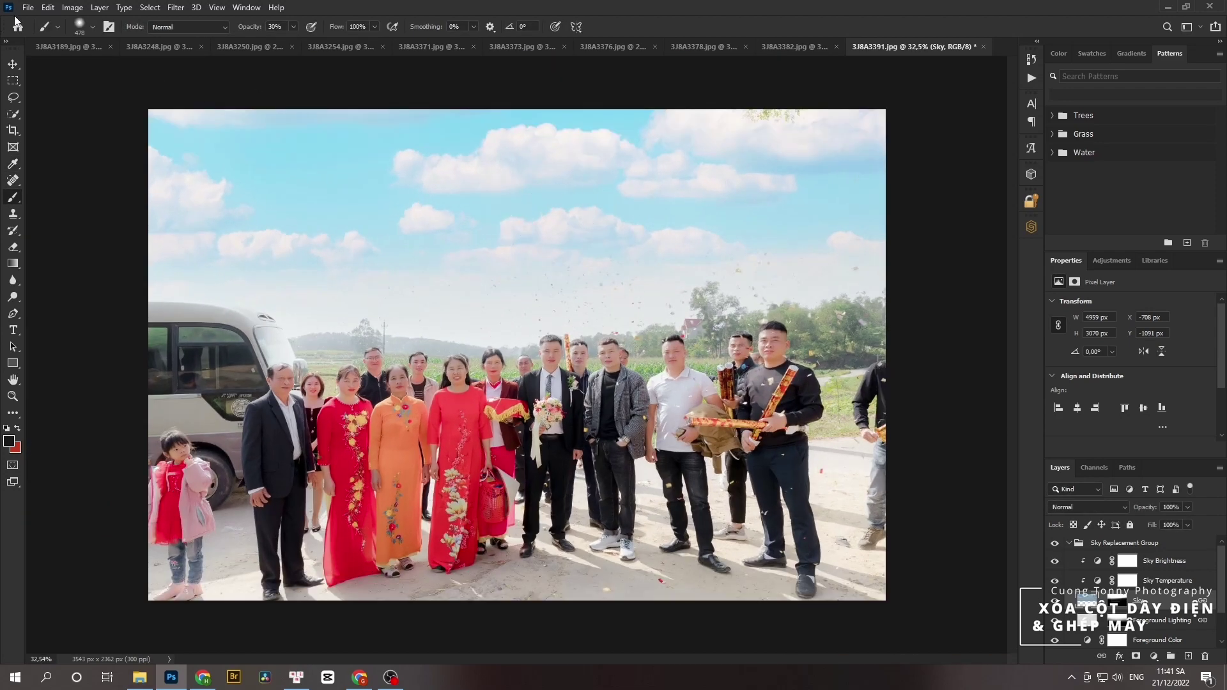
left_click(73, 7)
mouse_move(92, 40)
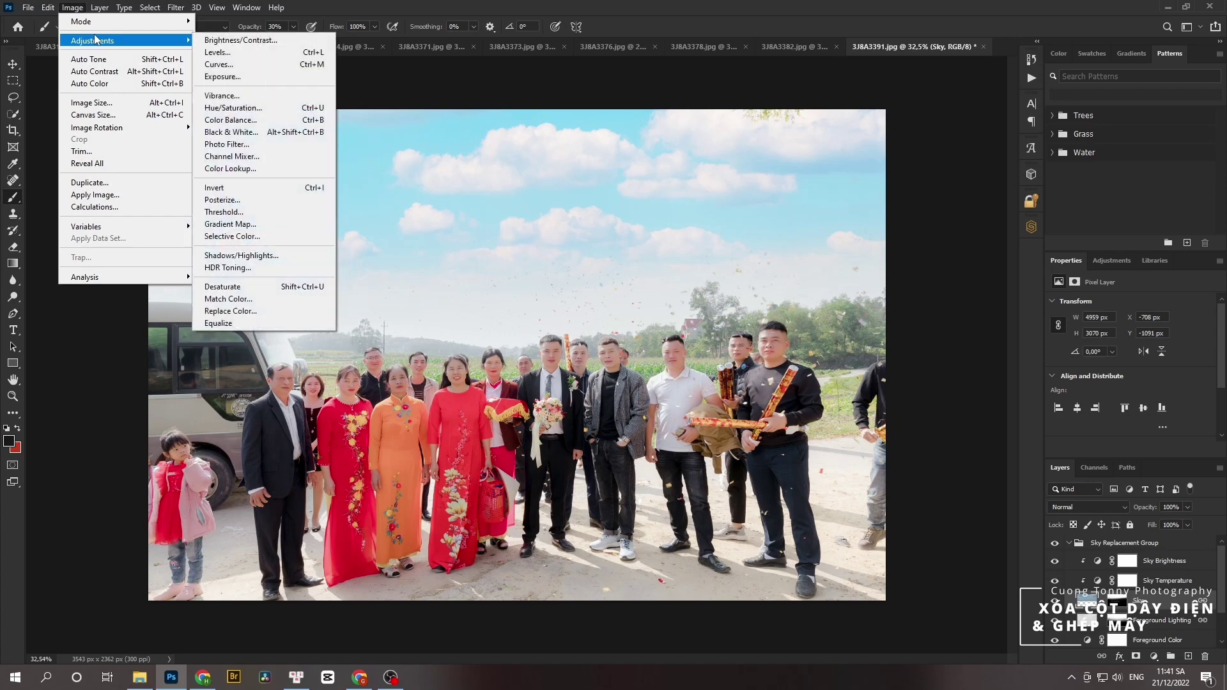
Tint the sky slightly toward cyan and blue with Color Balance.
left_click(230, 120)
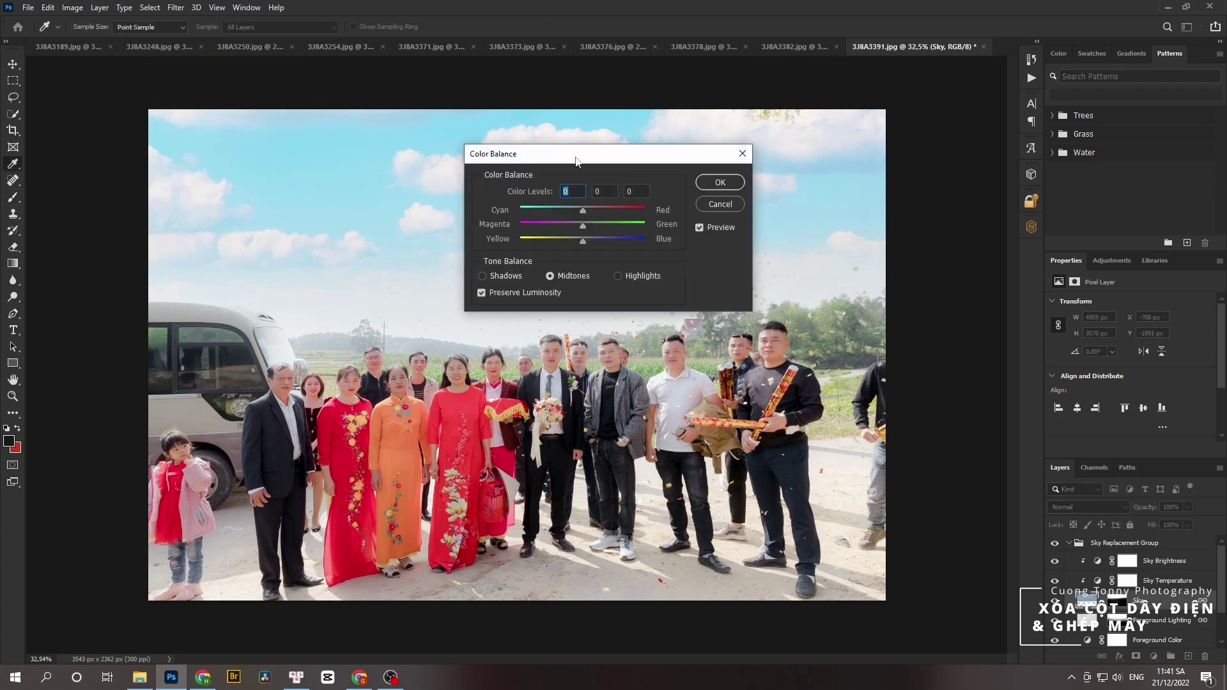
left_click_drag(632, 161, 772, 176)
left_click_drag(713, 226, 728, 255)
left_click(861, 197)
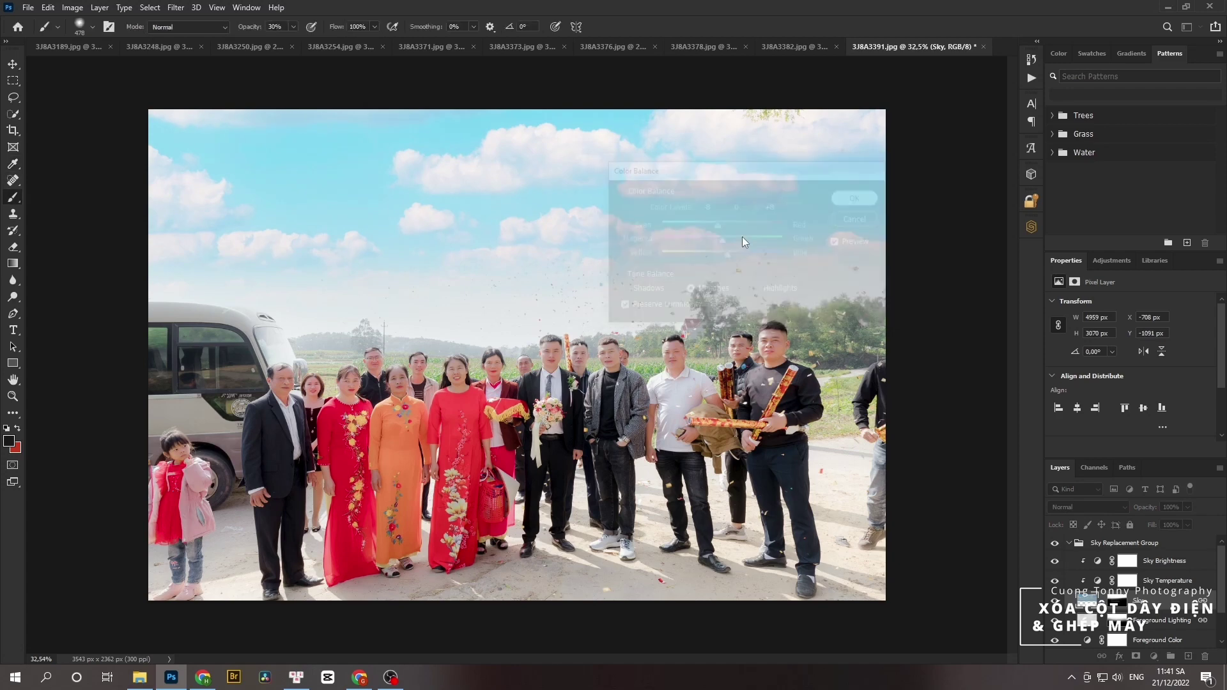
key("b")
scroll(566, 220, "up", 2)
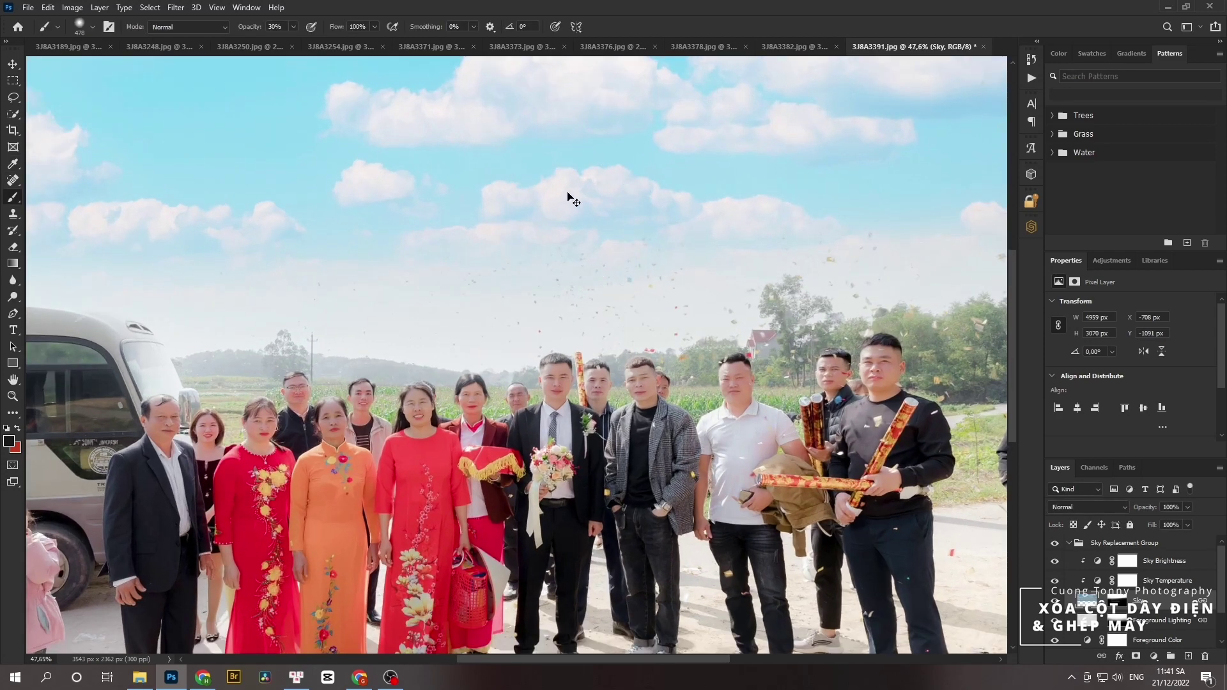
Darken the sky's midtones with a Curves point near 132 in, 120 out, then fit to screen.
key("ctrl+m")
left_click(916, 270)
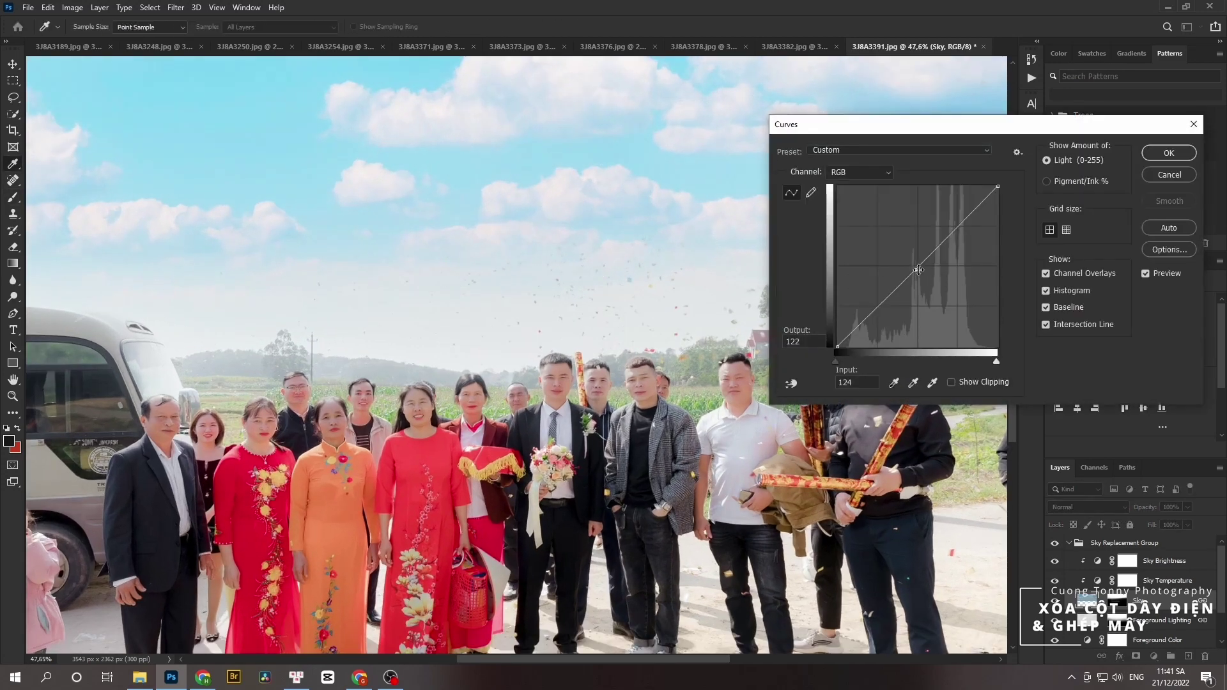
left_click_drag(918, 270, 924, 272)
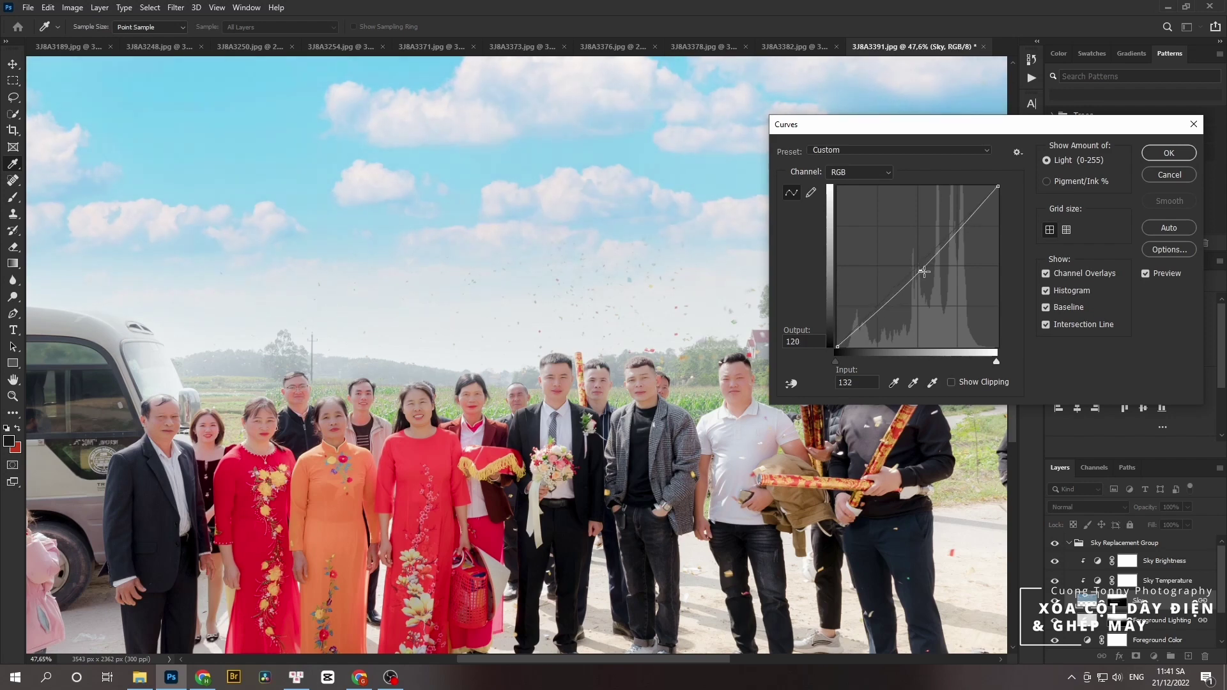
key("Return")
key("b")
key("ctrl+0")
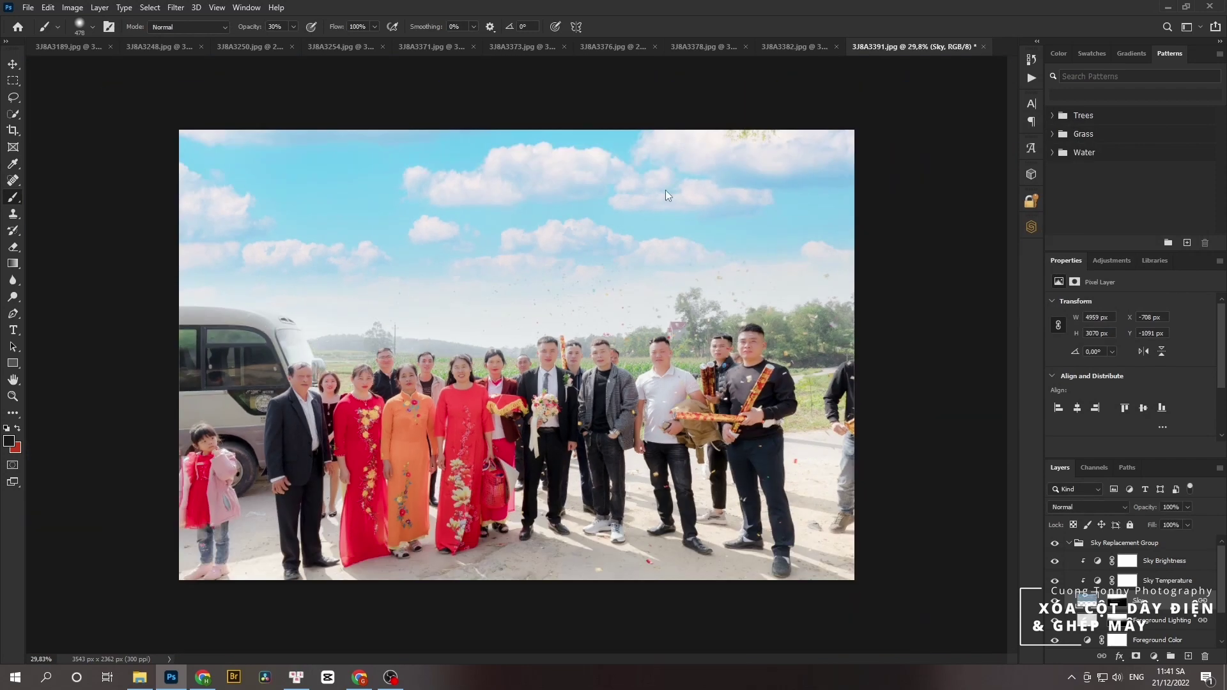
Apply Levels to the sky layer with black input 14 and white input 222.
key("ctrl+l")
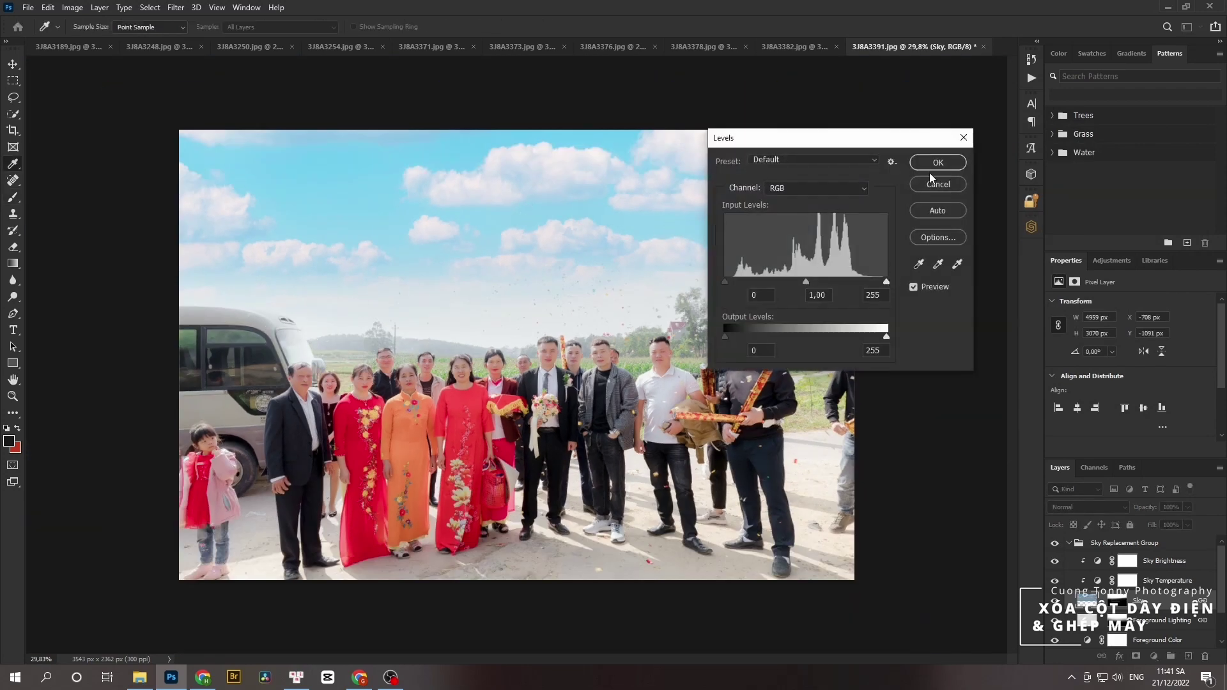
left_click(932, 184)
left_click(72, 7)
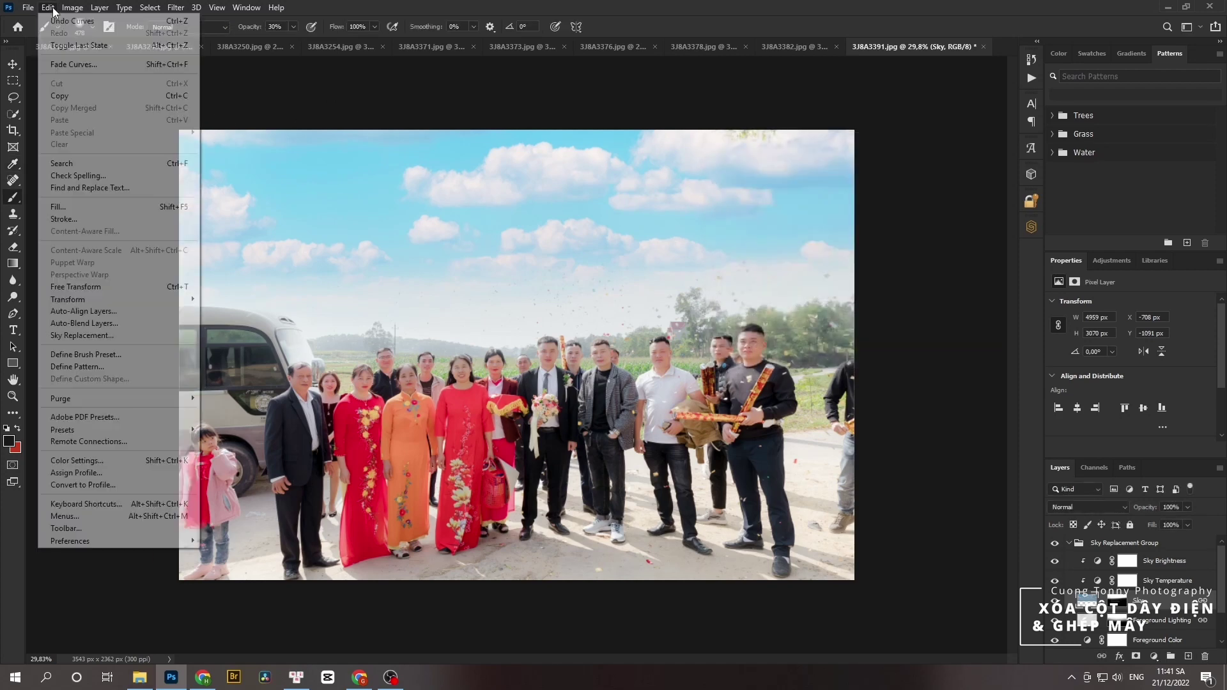
left_click(230, 56)
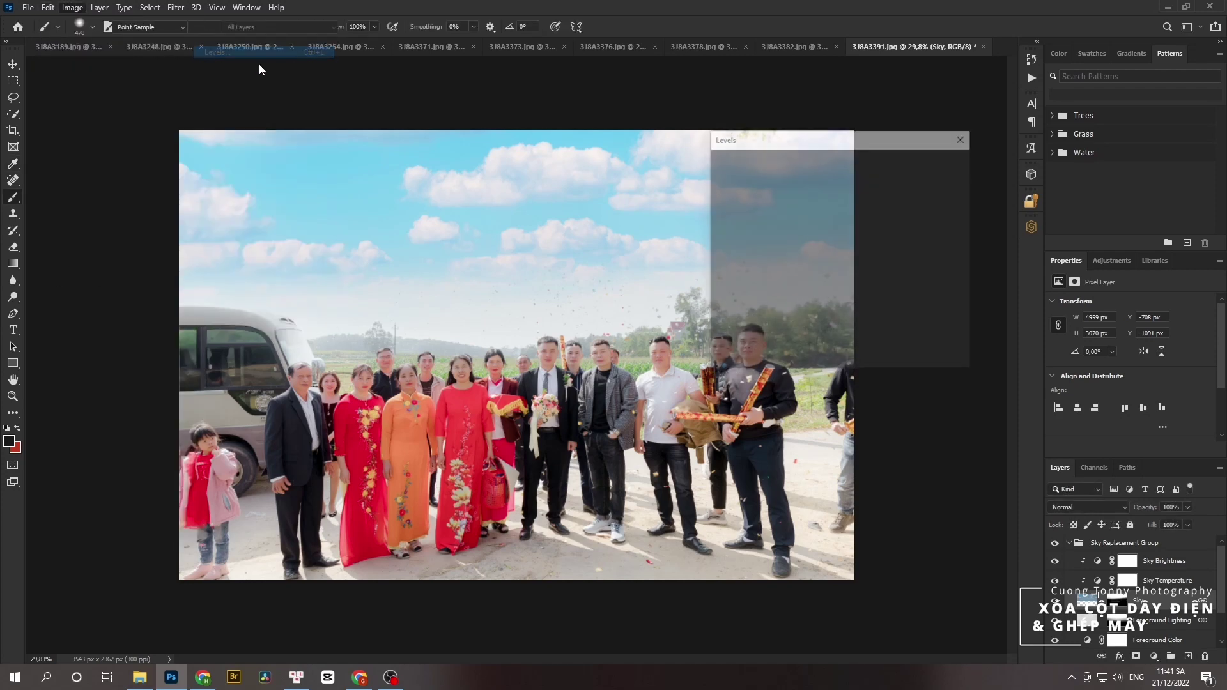
left_click_drag(886, 282, 872, 283)
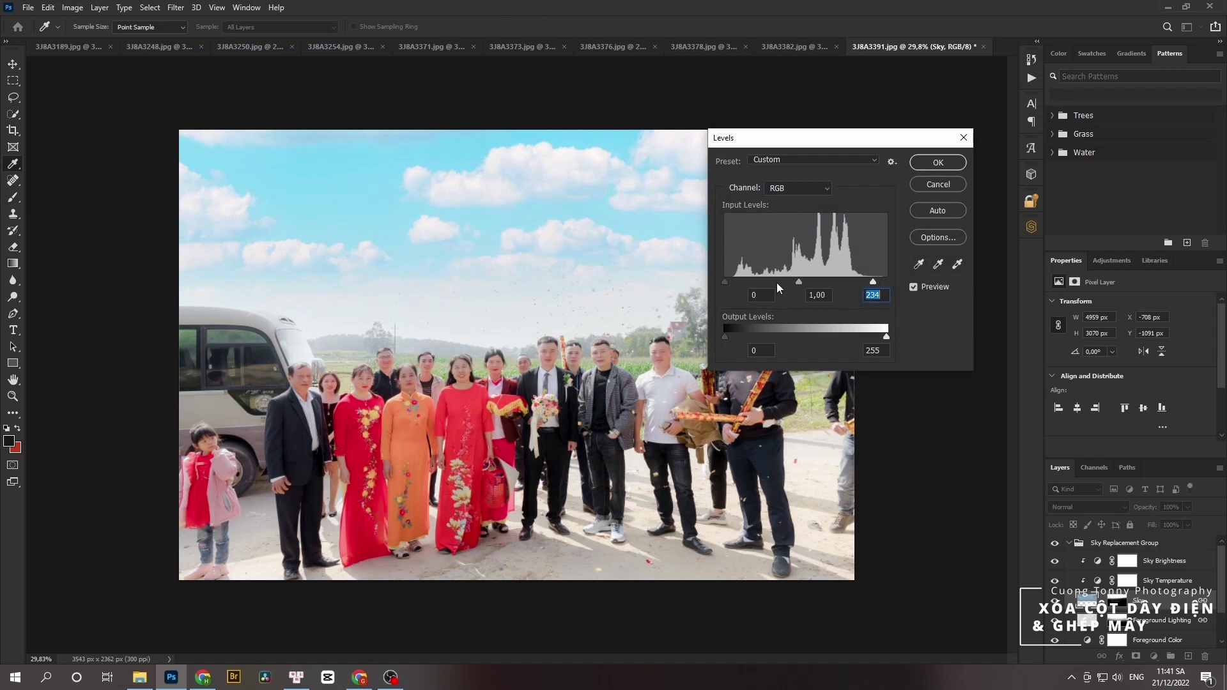
left_click_drag(725, 282, 742, 286)
mouse_move(873, 283)
left_mouse_down()
mouse_move(886, 282)
mouse_move(870, 280)
left_mouse_up()
left_click(937, 162)
Compare the sky on and off, then set the Sky Replacement Group opacity to 80%.
key("b")
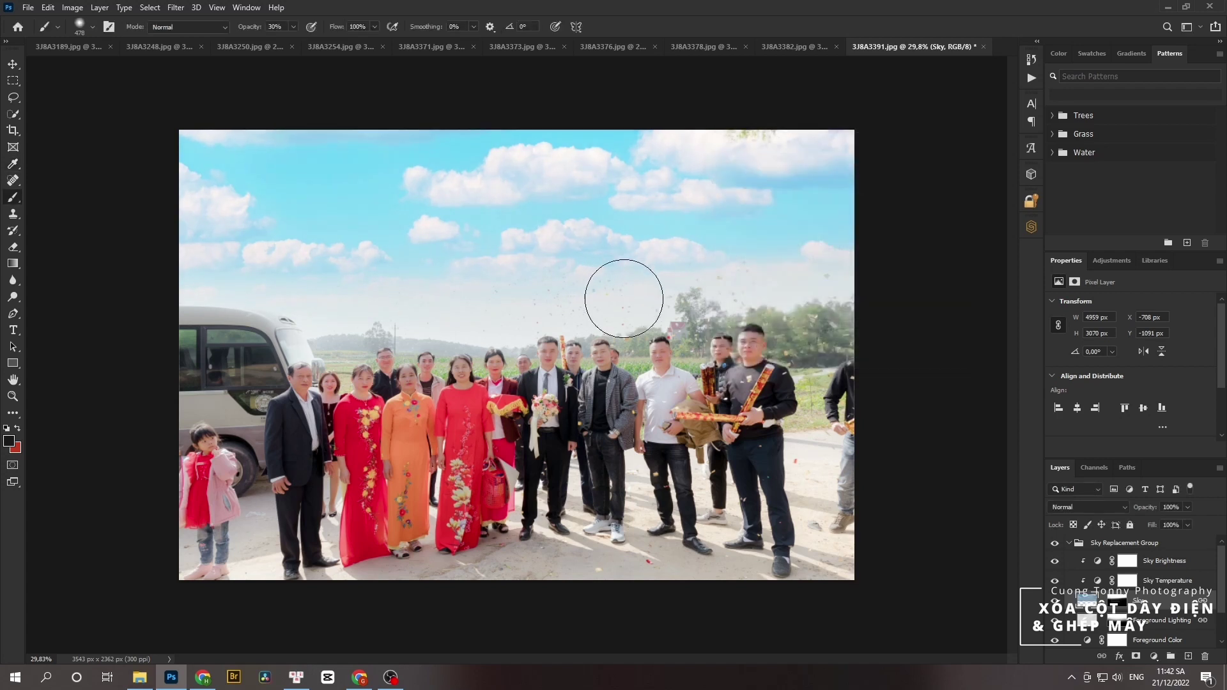
left_click(1069, 543)
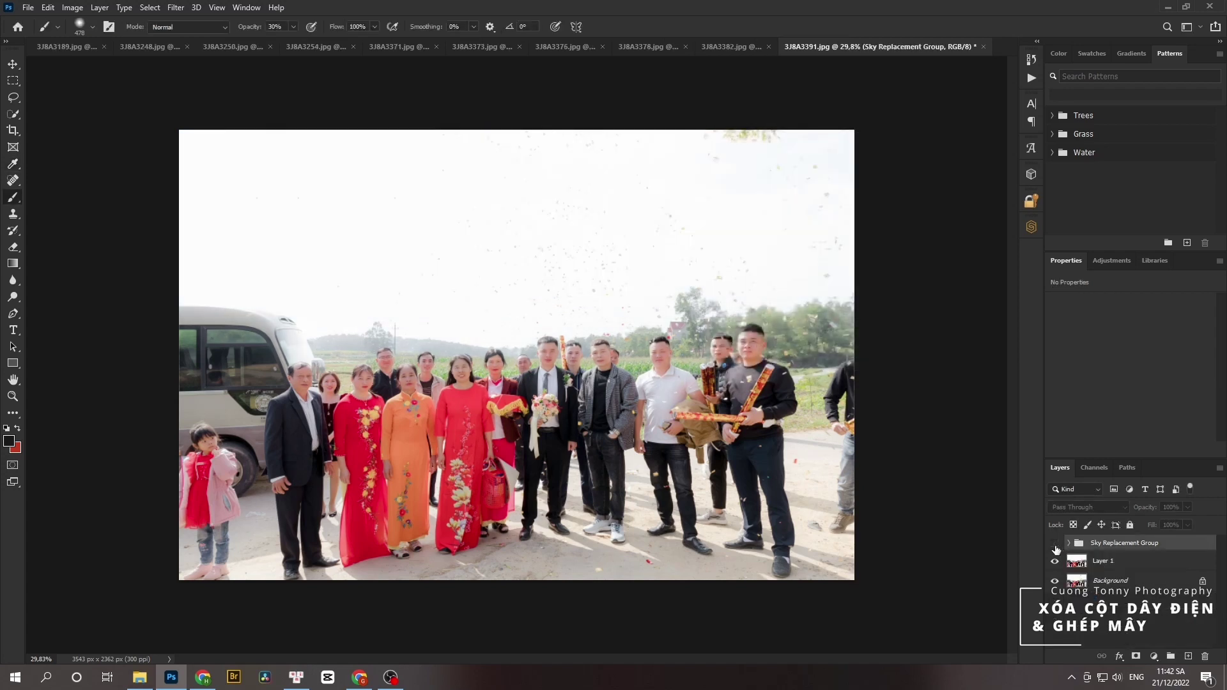
left_click(1055, 544)
left_click(1055, 545)
left_click(1189, 507)
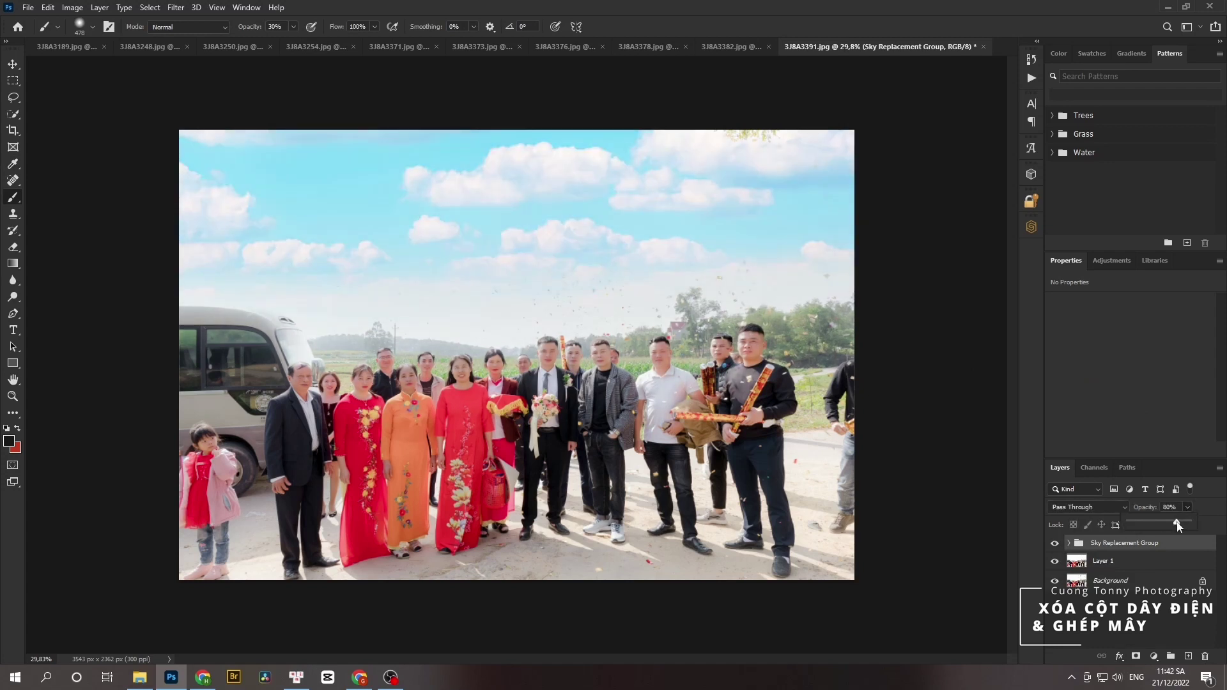
Soften the Sky layer with a 1.6-pixel Gaussian Blur.
left_click(1069, 543)
left_click(1083, 599)
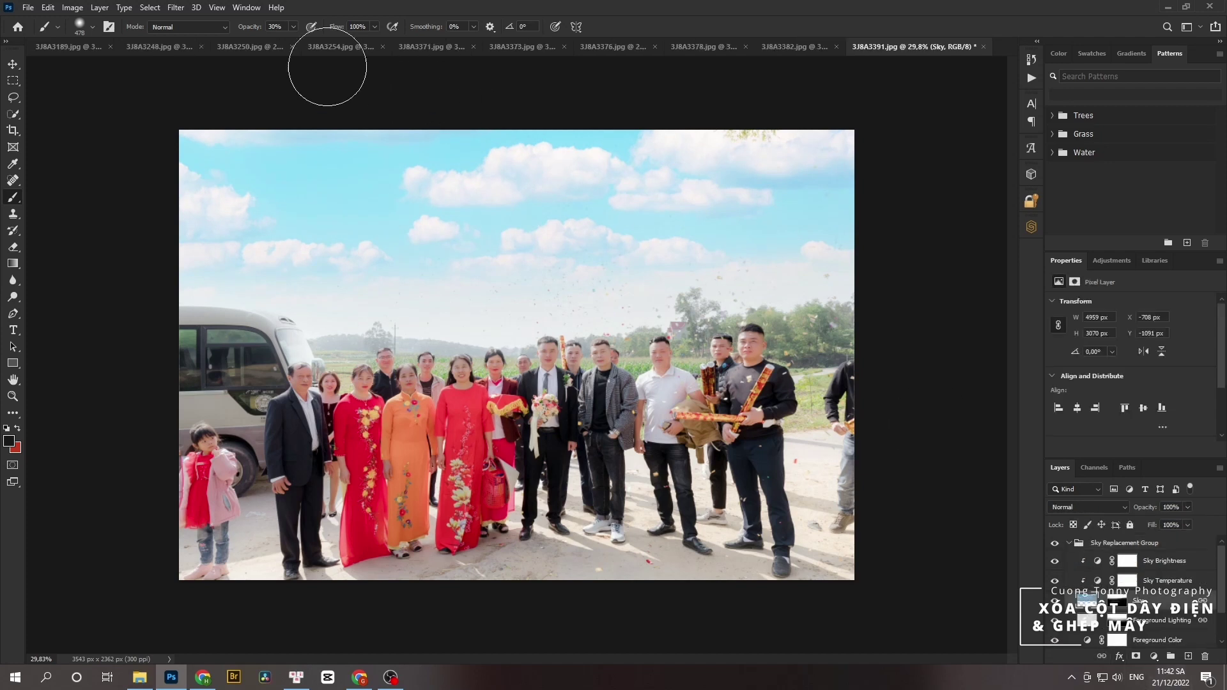
left_click(171, 9)
mouse_move(183, 171)
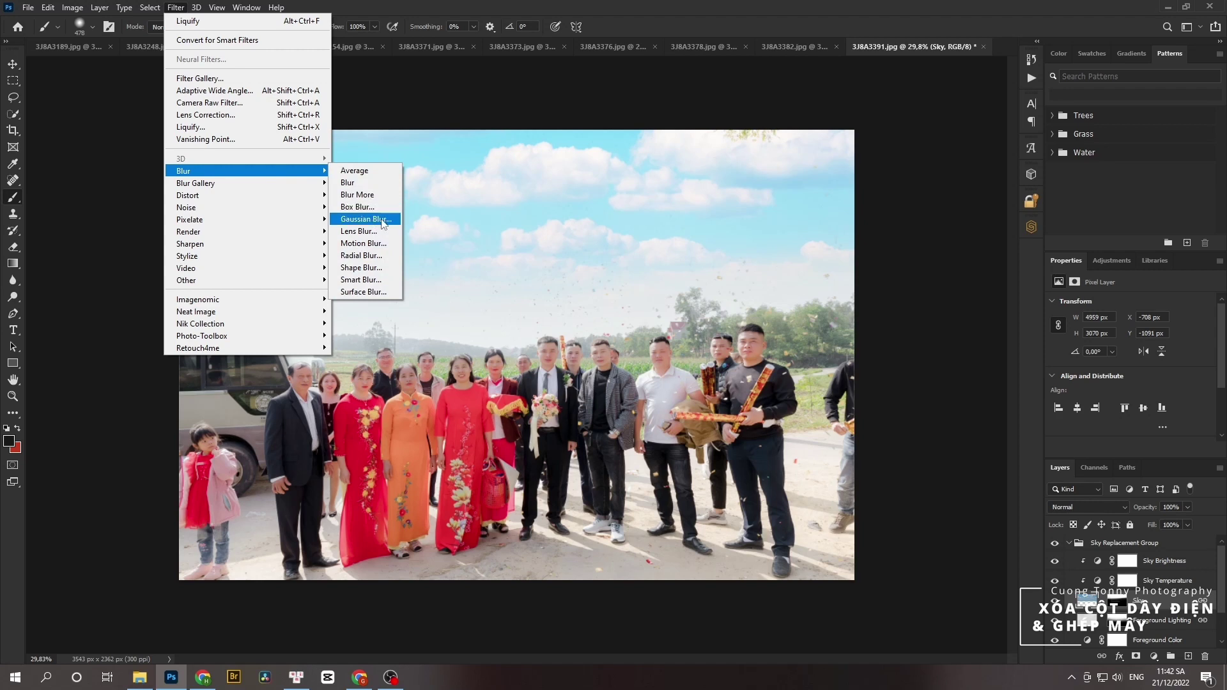
left_click(383, 219)
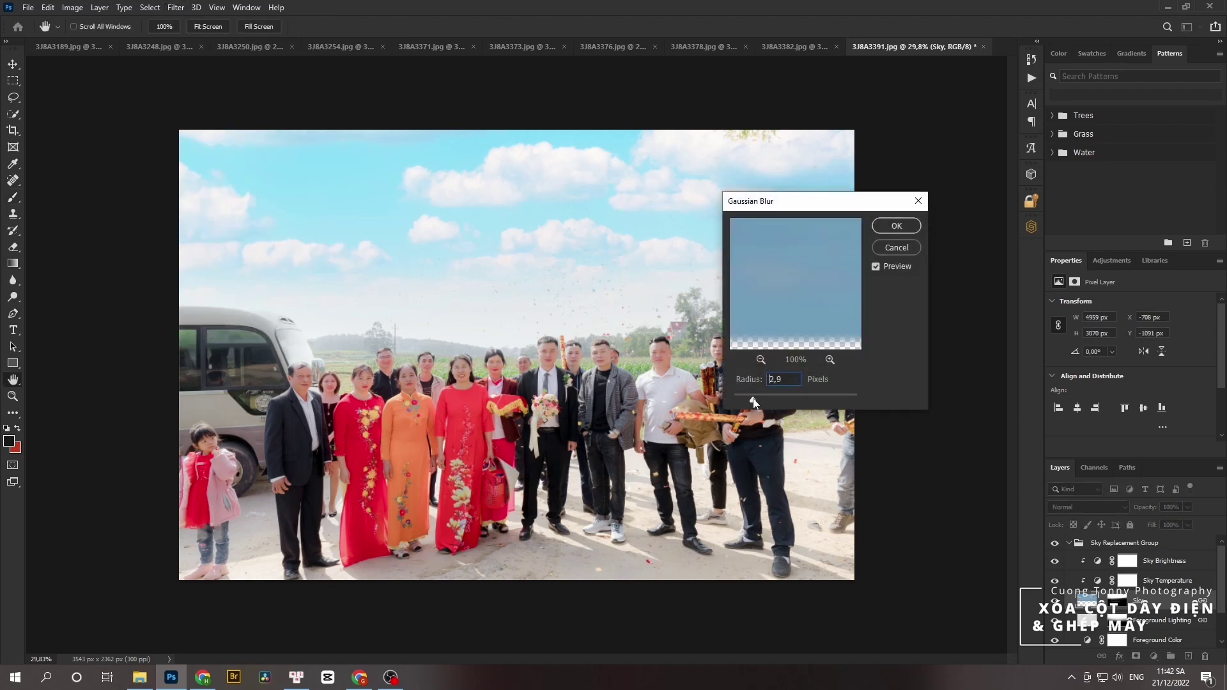
left_click_drag(755, 402, 751, 401)
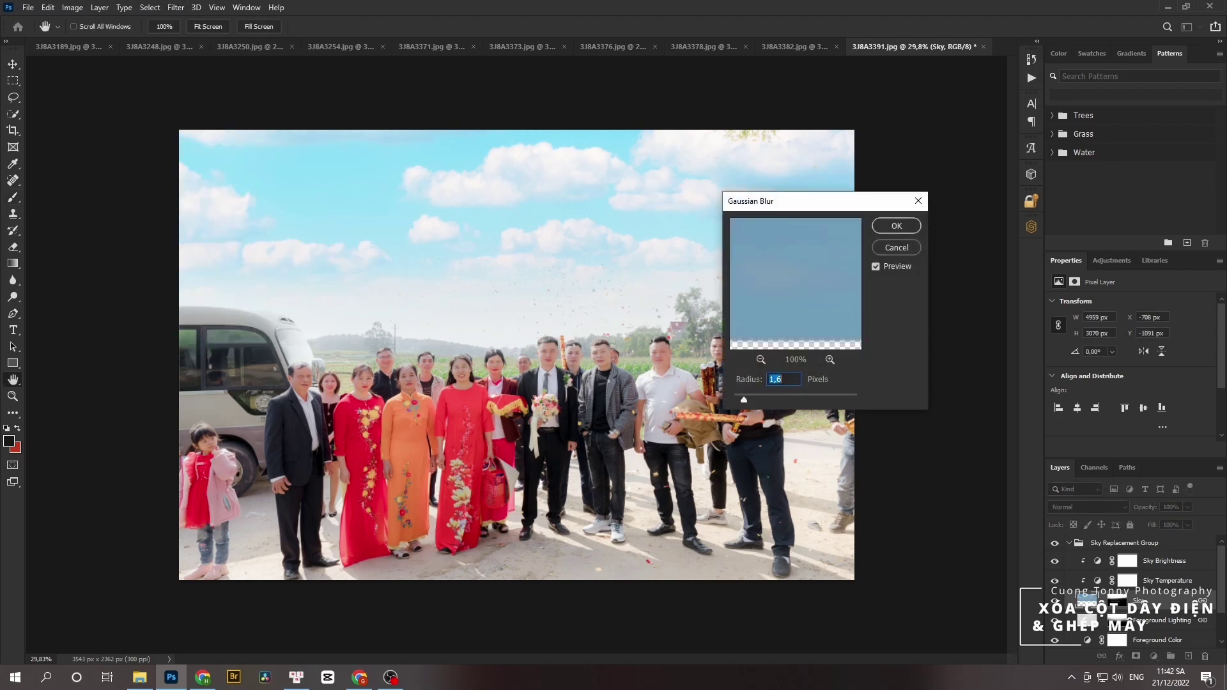
key("Return")
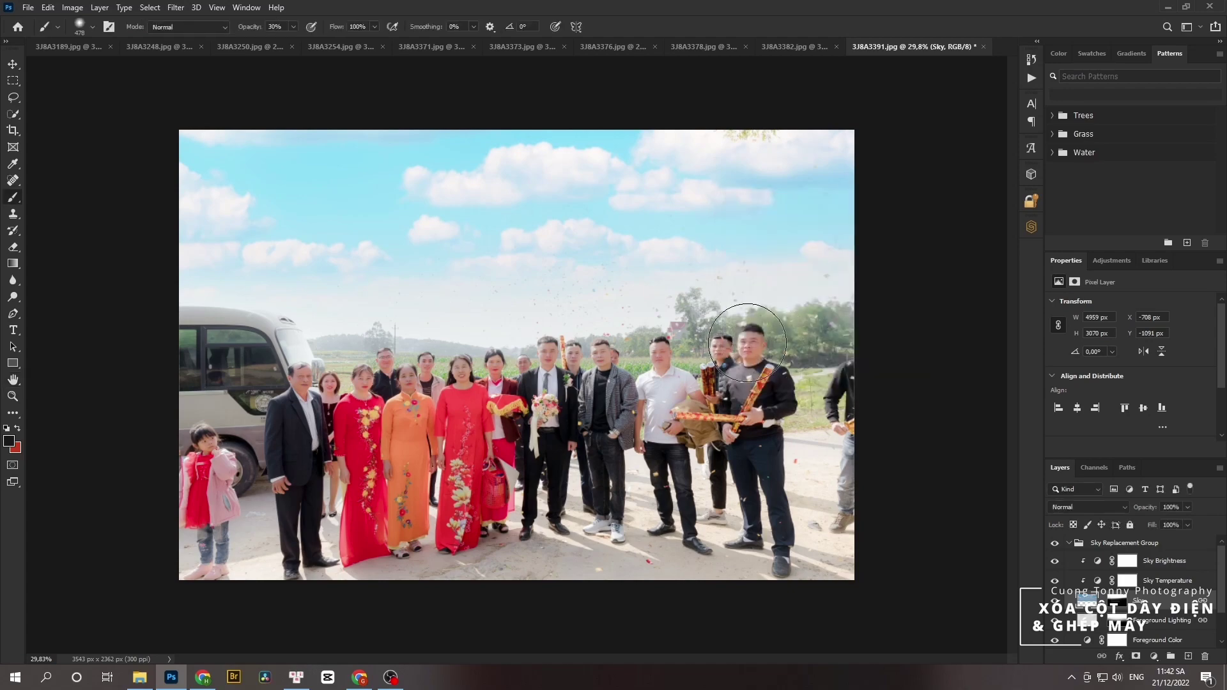
Inspect the blurred sky and flatten the image into one Background layer.
key("b")
scroll(633, 339, "up", 3)
scroll(694, 326, "down", 3)
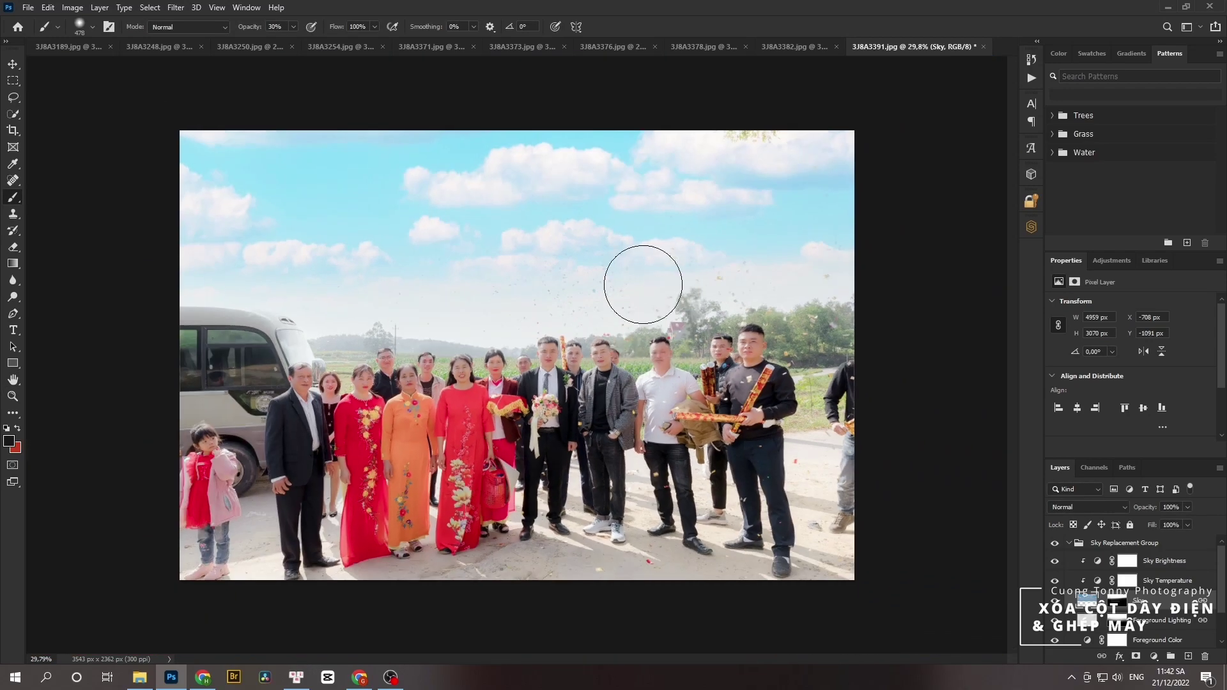
key("ctrl+shift+e")
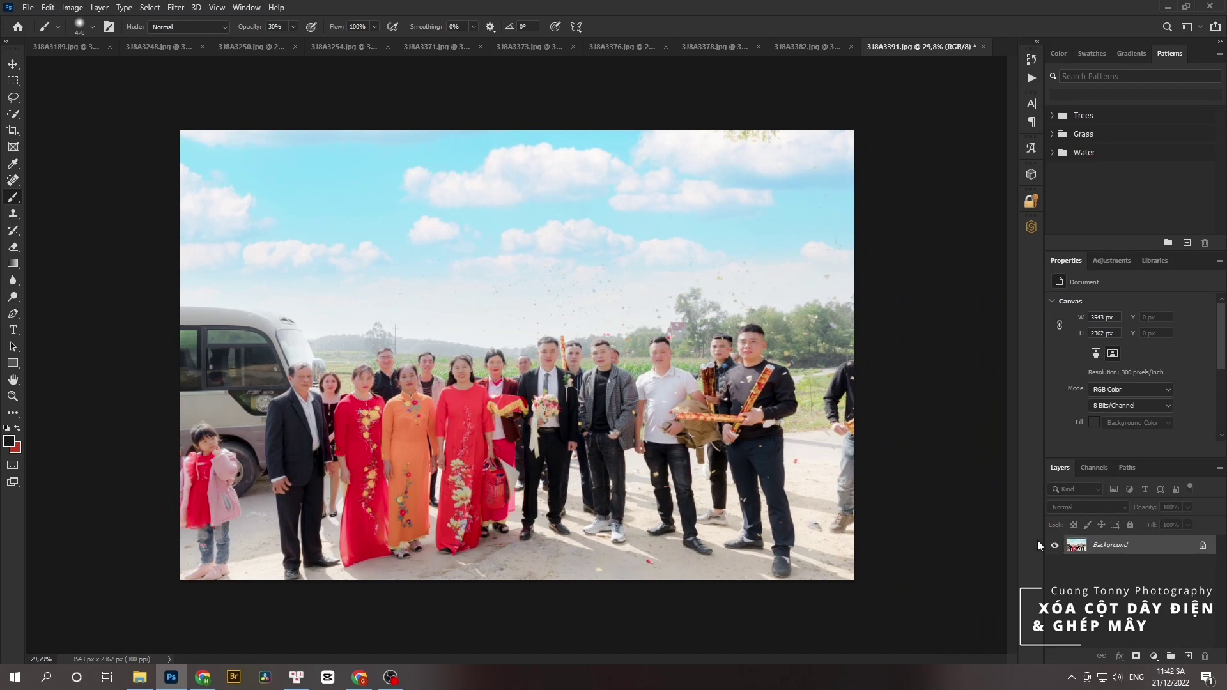
Undo the flatten and group the Sky Replacement Group through Layer 1 together.
key("ctrl+z")
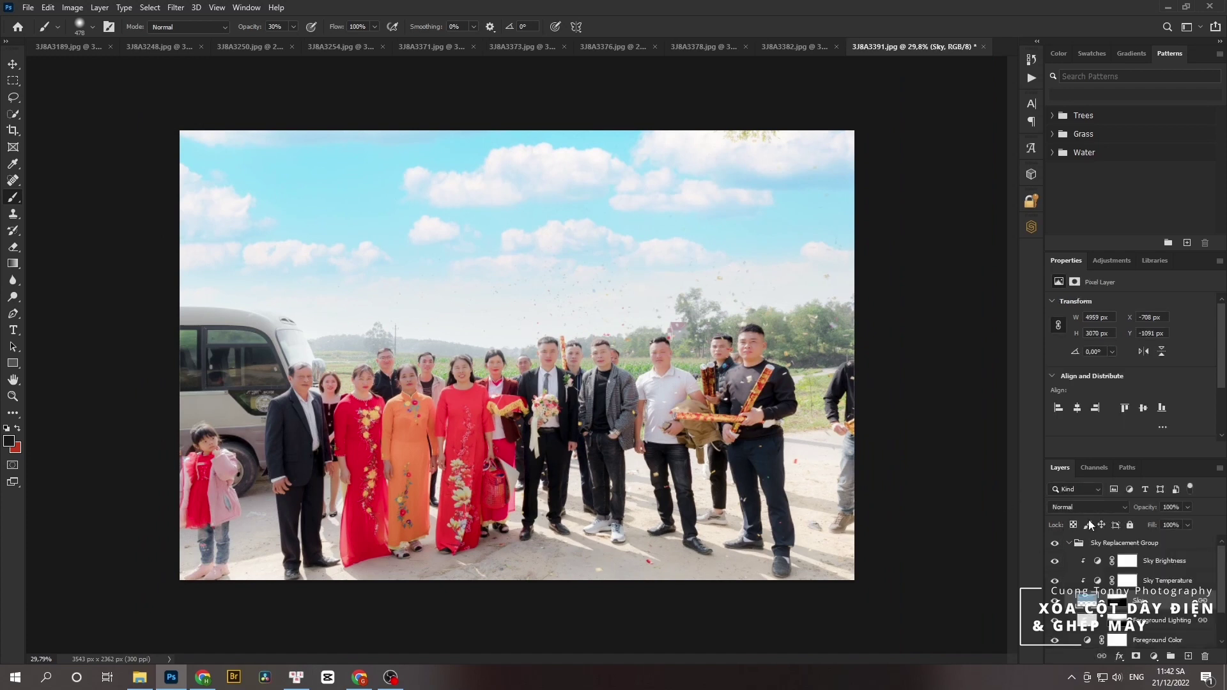
scroll(1122, 611, "down", 2)
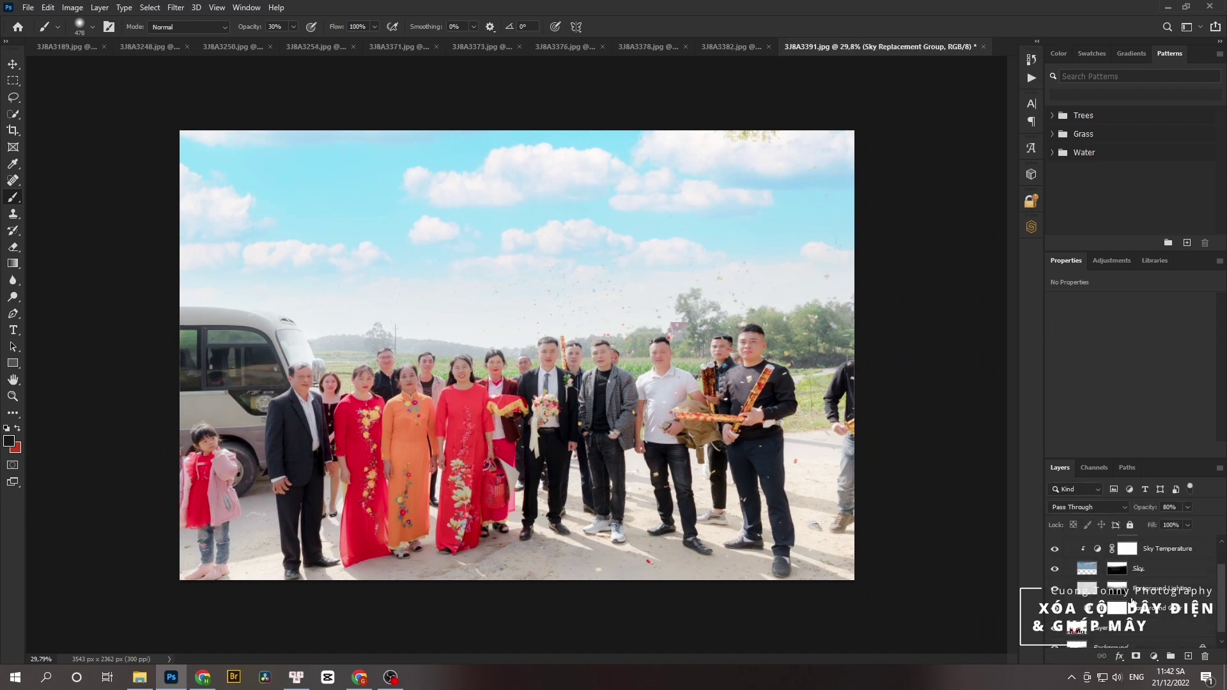
left_click(1122, 617, "shift")
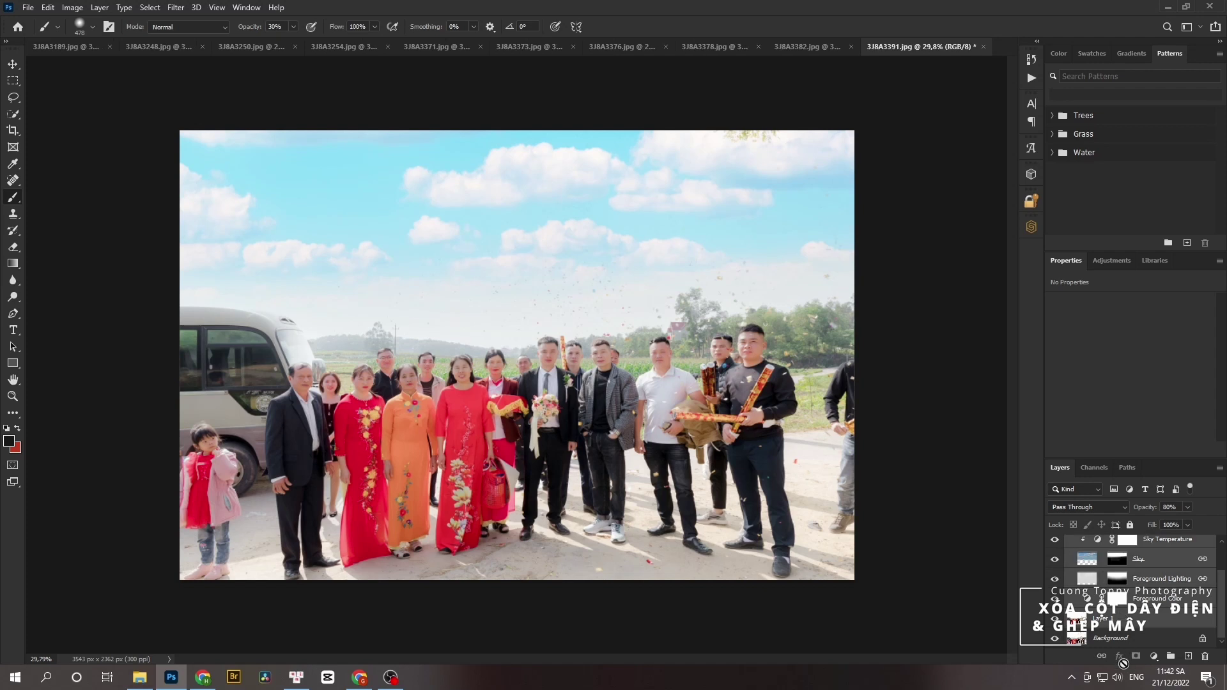
left_click(1170, 657)
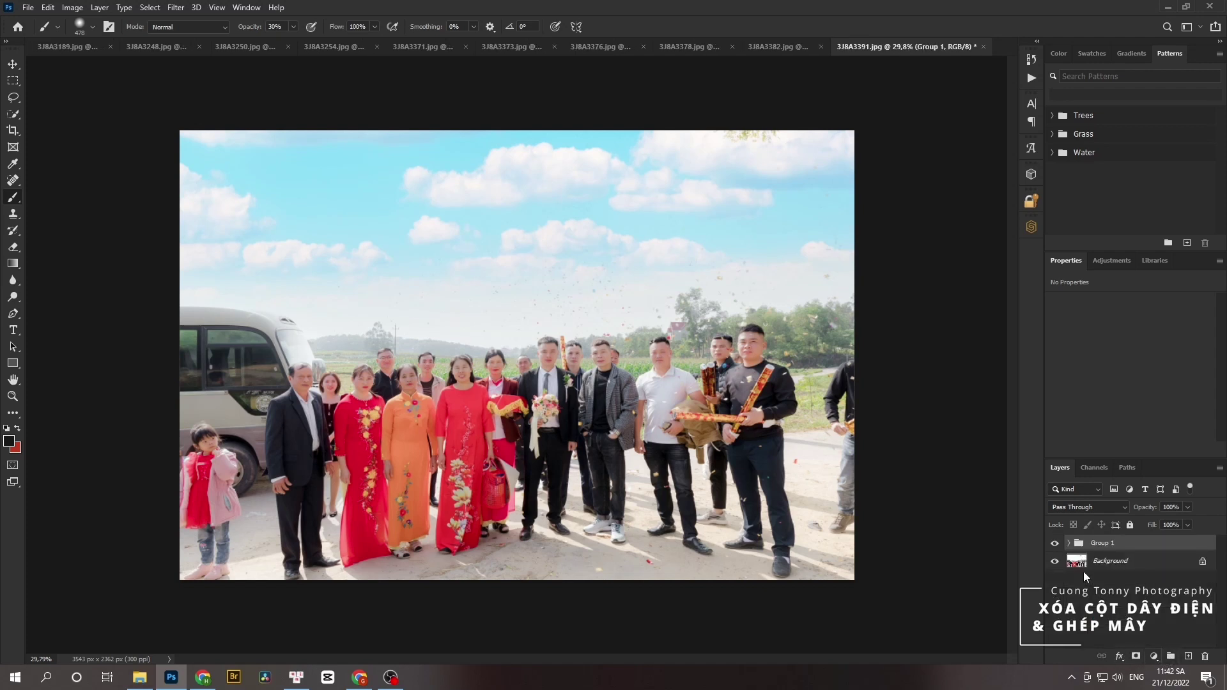
Compare the photo with and without the new group, then flatten everything into Background.
left_click(1055, 543)
left_click(1055, 543)
left_click(1055, 543)
left_click(1054, 543)
left_click(1055, 543)
left_click(1054, 543)
key("ctrl+shift+e")
Zoom the photo to 50% and stop the screen recording.
key("ctrl+plus")
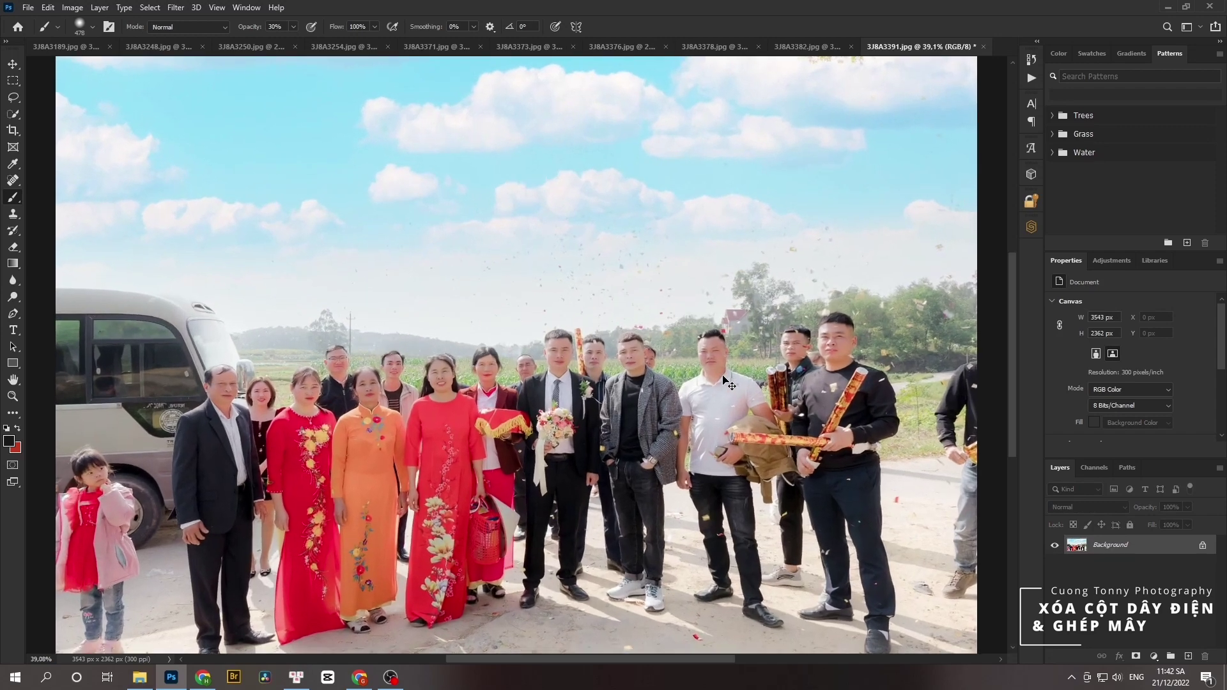
key("ctrl+plus")
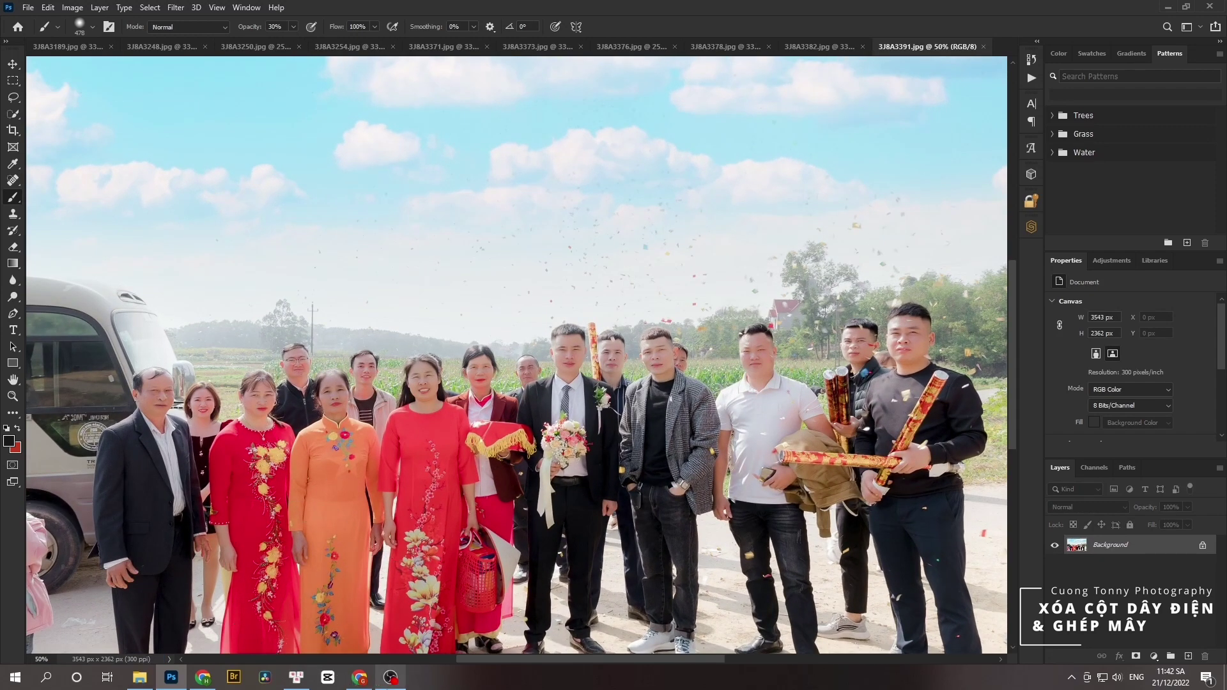
left_click(390, 677)
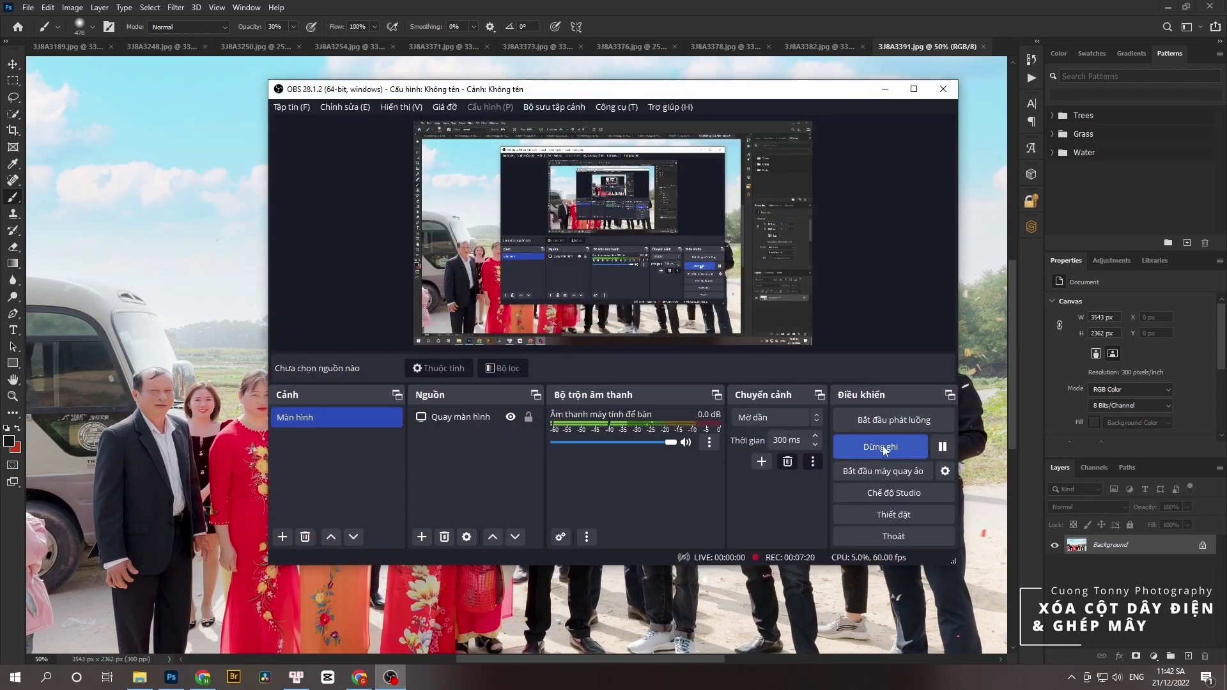
left_click(883, 446)
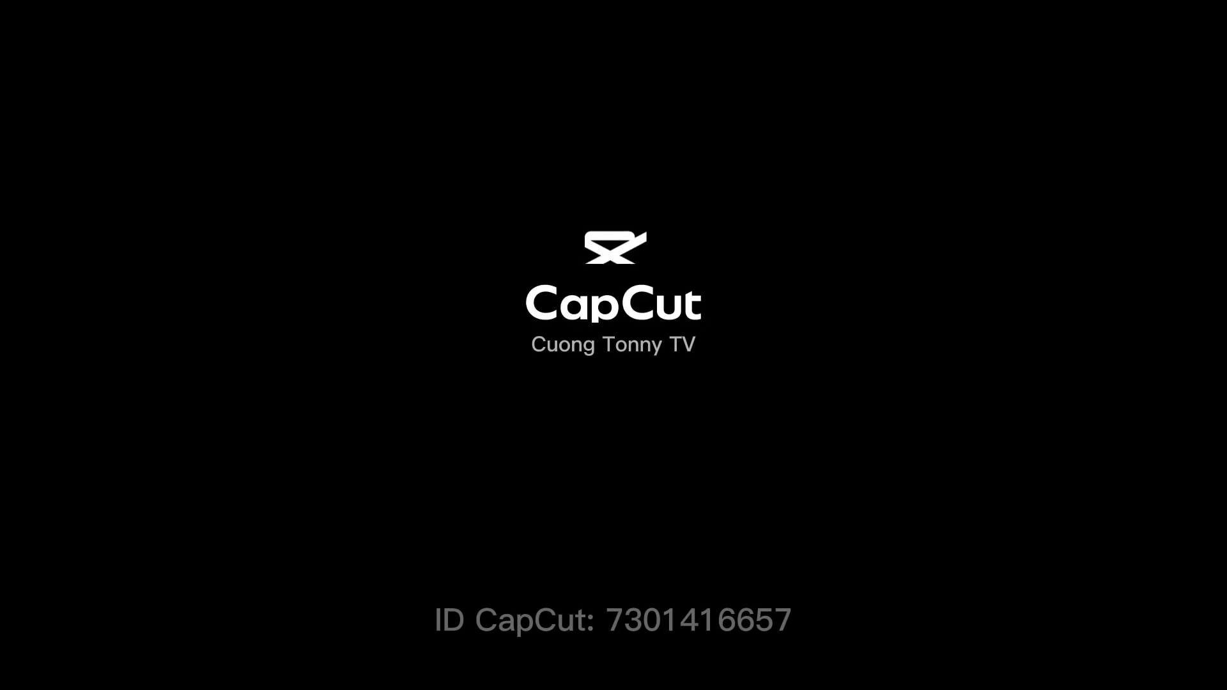